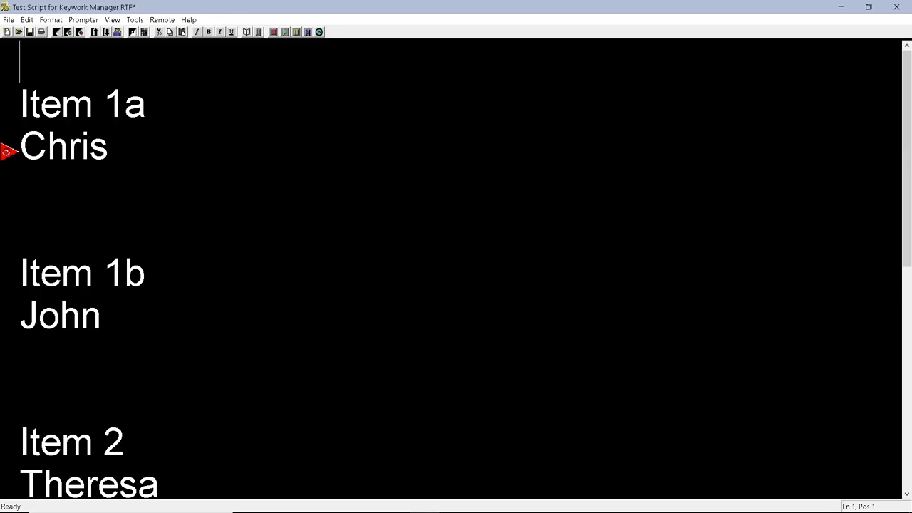
# Set the "Item 1a" heading's text color to yellow and its background to orange (255, 128, 64), applied to the selection only
pyautogui.press('Down')
pyautogui.hotkey('ctrl', 'shift', 'Right')
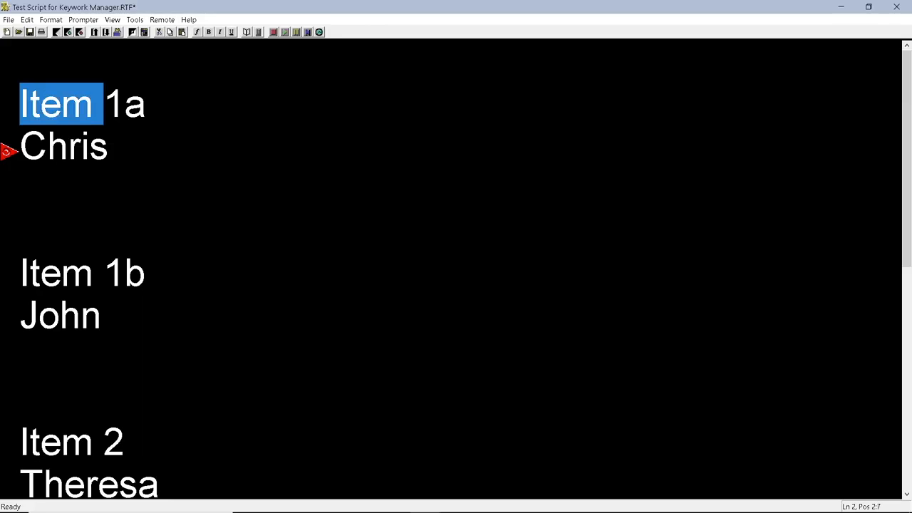
pyautogui.hotkey('shift', 'Right')
pyautogui.hotkey('shift', 'Right')
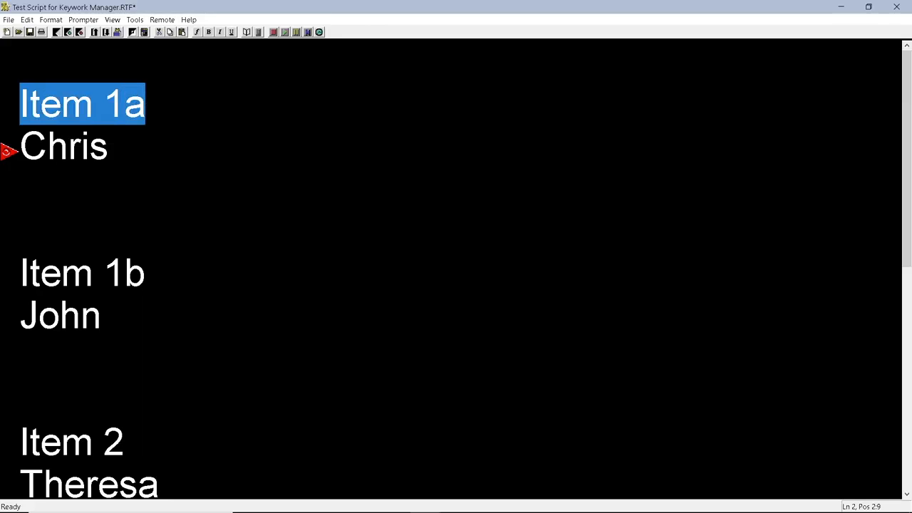
pyautogui.click(144, 32)
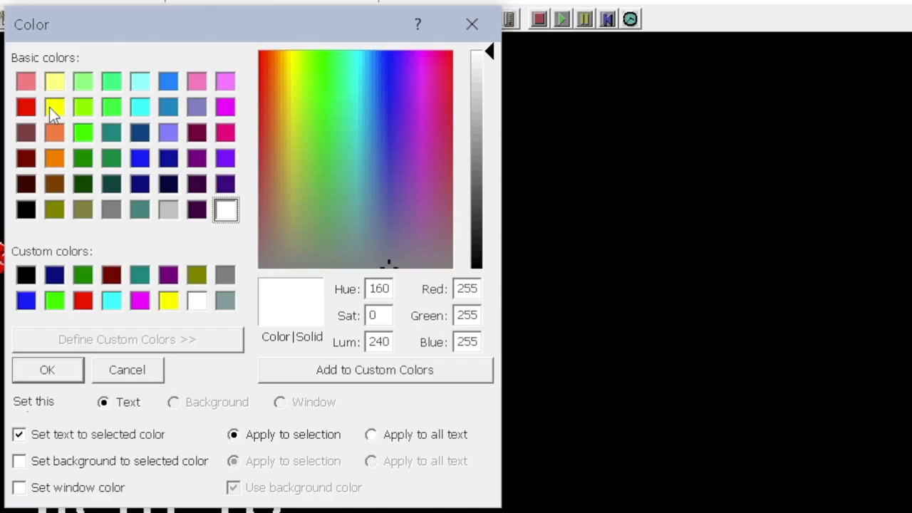
pyautogui.click(51, 112)
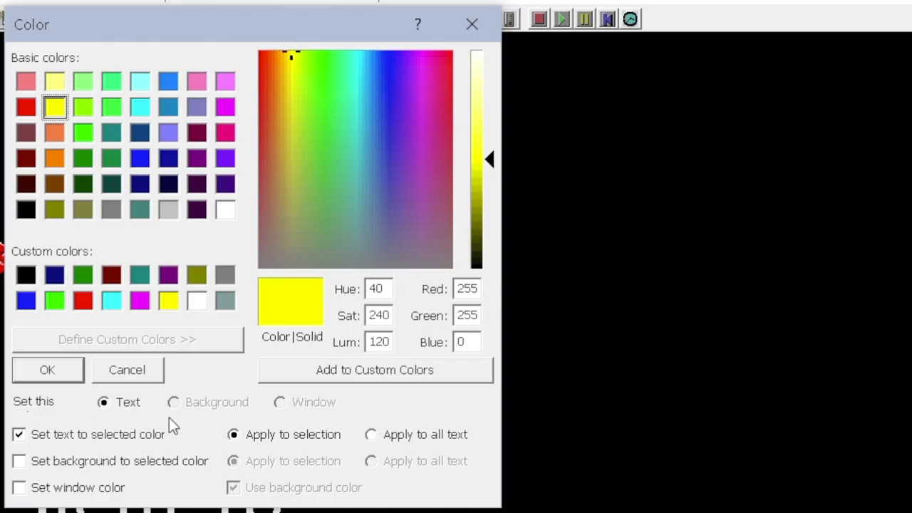
pyautogui.click(20, 460)
pyautogui.click(178, 405)
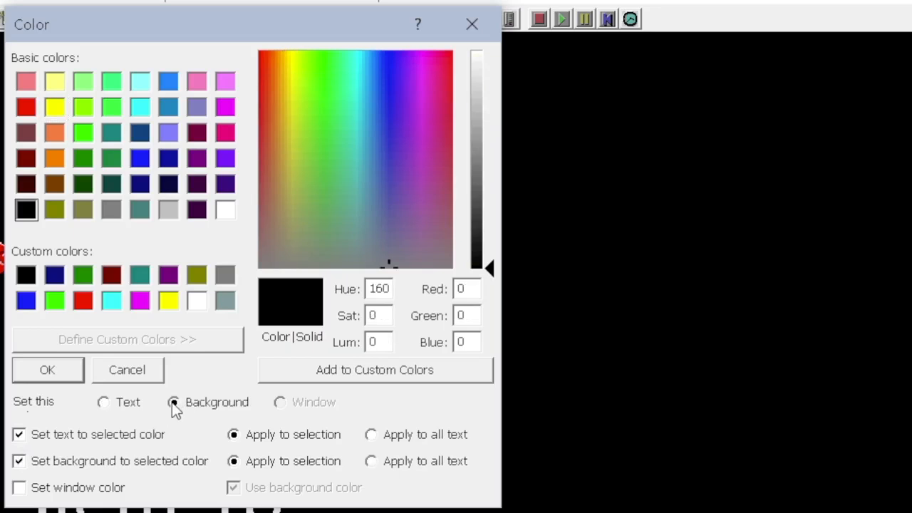
pyautogui.click(56, 134)
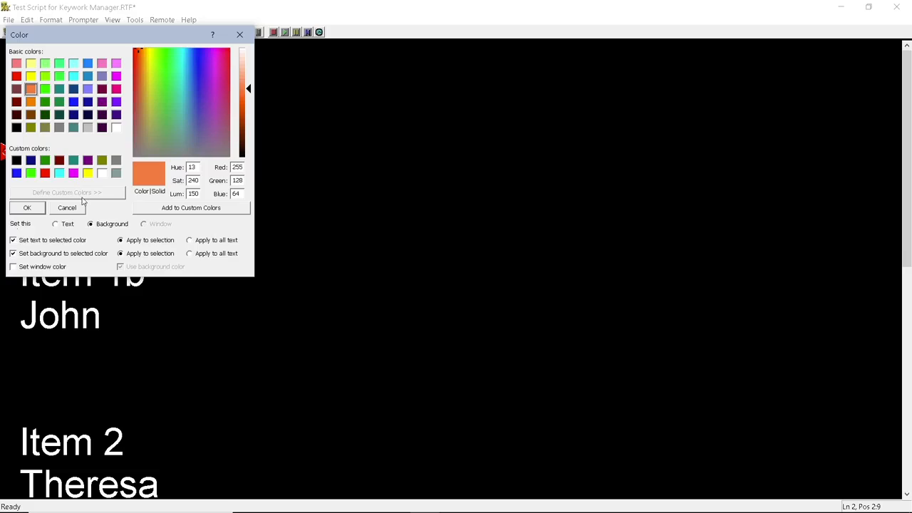
pyautogui.click(27, 208)
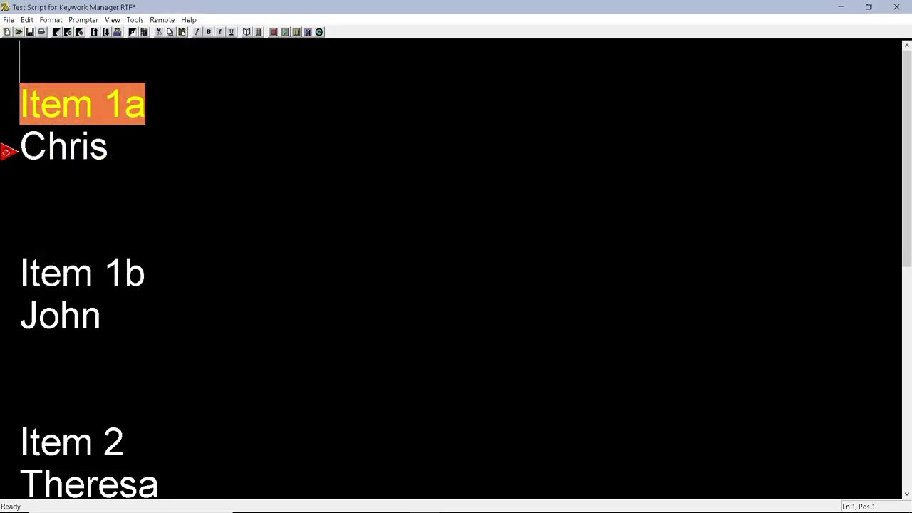
# Make the "Item 1a" heading bold
pyautogui.click(135, 108)
pyautogui.moveTo(136, 109); pyautogui.dragTo(22, 111)
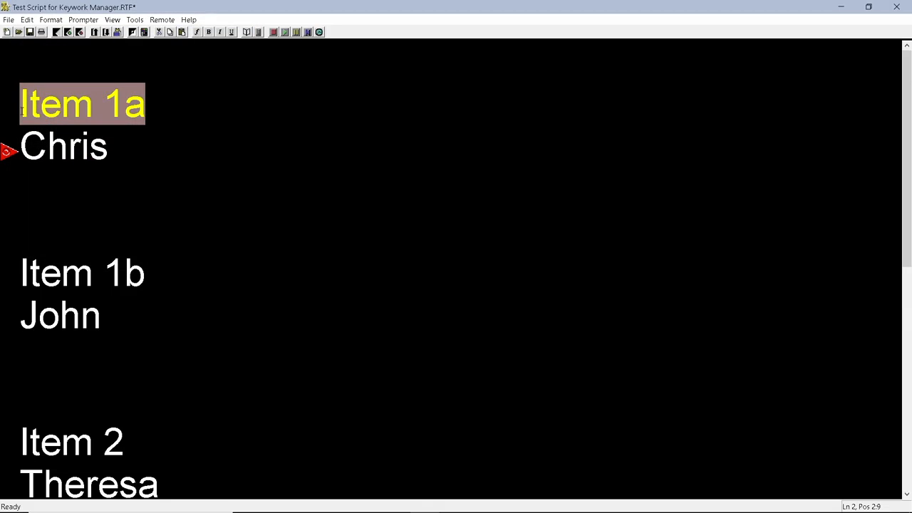
pyautogui.click(207, 32)
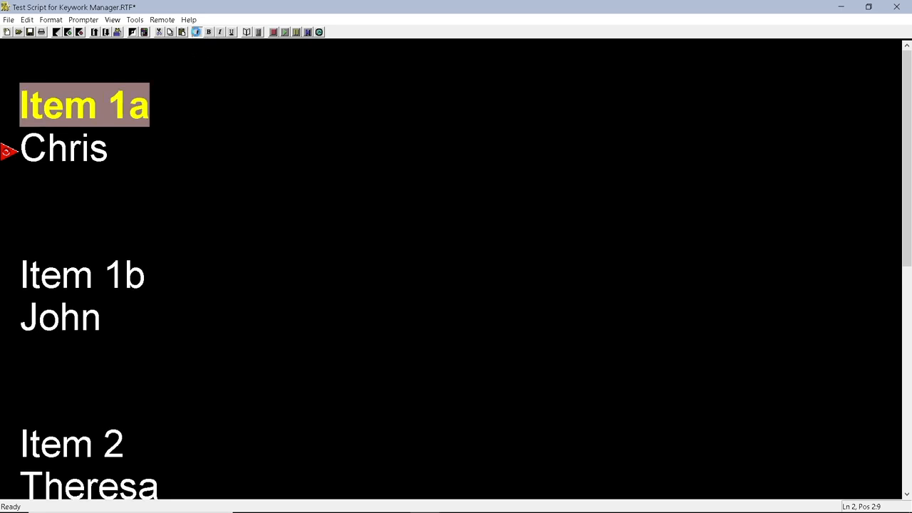
# Change the selected "Item 1a" heading's font to Copperplate Gothic
pyautogui.click(196, 32)
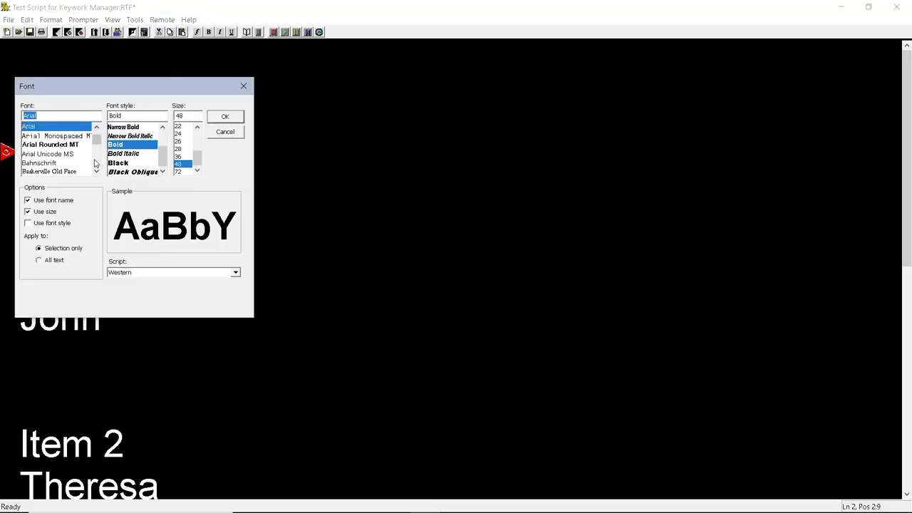
pyautogui.scroll(-5, 95, 164)
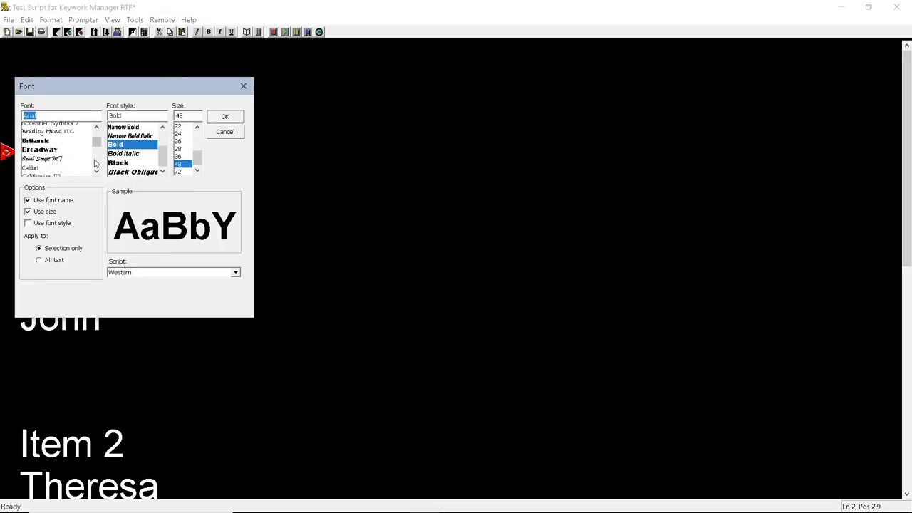
pyautogui.scroll(-3, 95, 164)
pyautogui.scroll(-2, 95, 164)
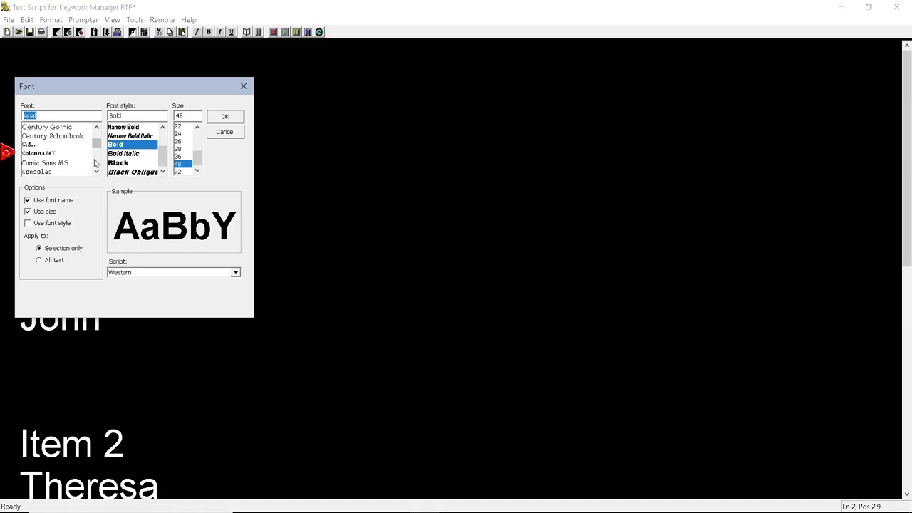
pyautogui.scroll(-2, 95, 164)
pyautogui.click(75, 154)
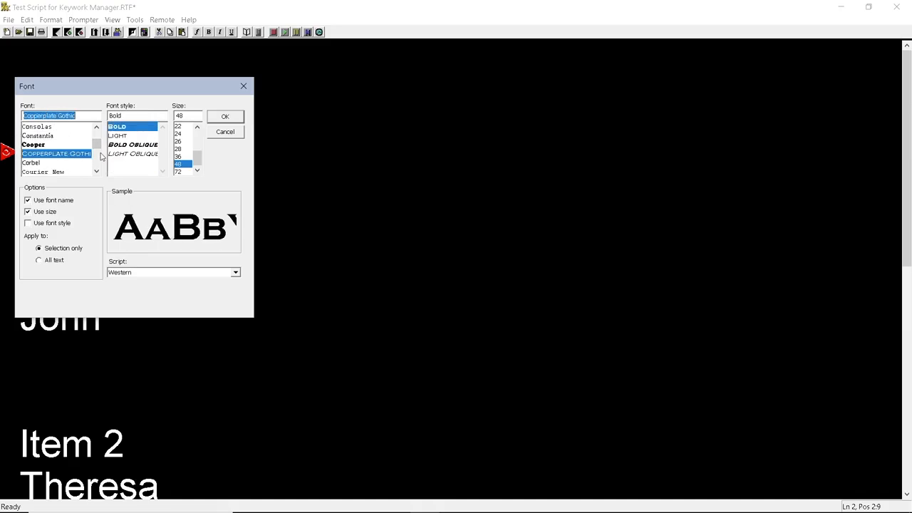
pyautogui.click(226, 119)
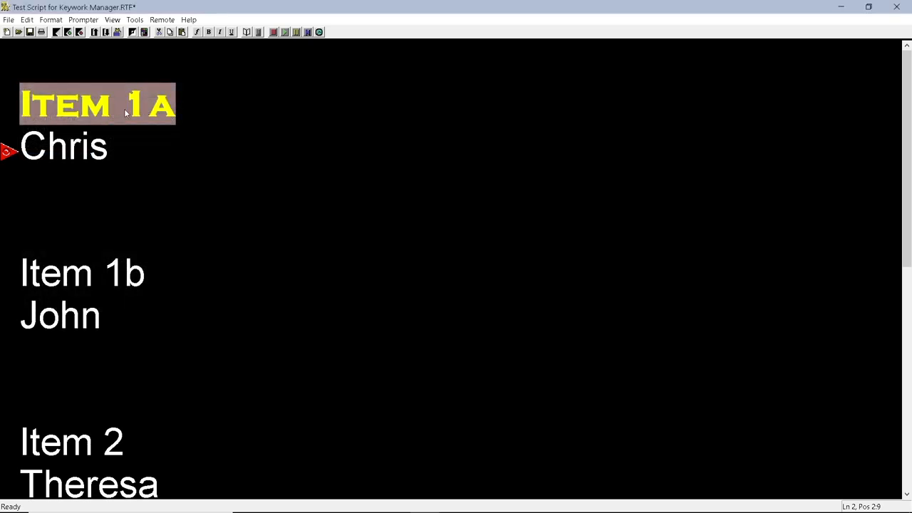
# Enlarge the "Item 1a" heading's text by several size increments and clear the selection
pyautogui.hotkey('ctrl', 'alt', '=')
pyautogui.hotkey('ctrl', 'alt', '=')
pyautogui.hotkey('ctrl', 'alt', '=')
pyautogui.hotkey('ctrl', 'alt', '=')
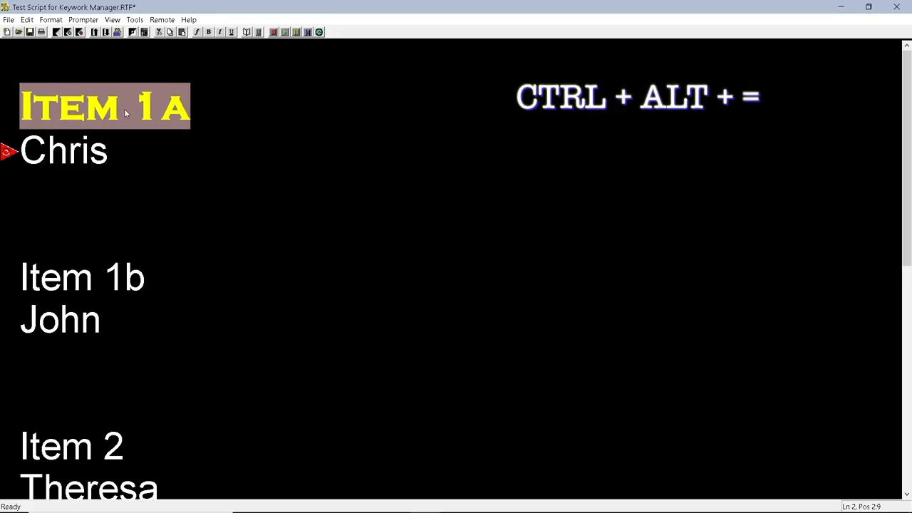
pyautogui.hotkey('ctrl', 'alt', '=')
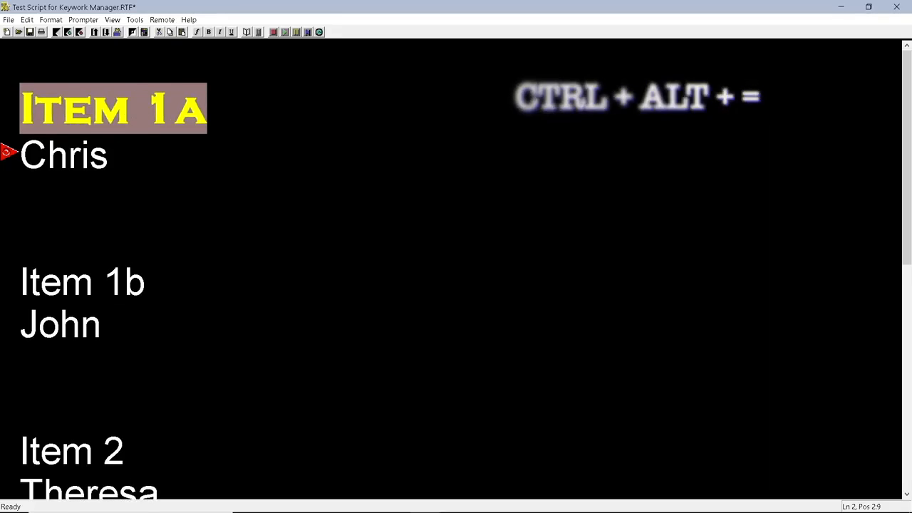
pyautogui.click(120, 156)
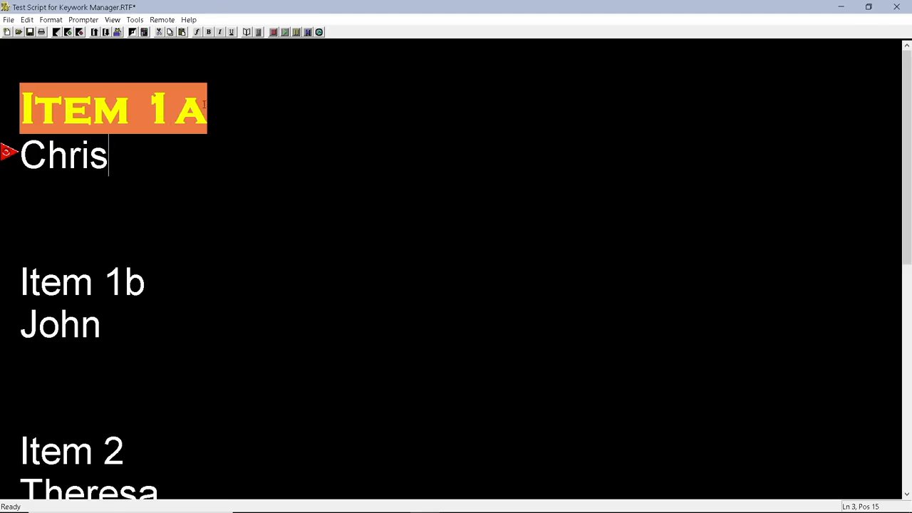
# Store the "Item 1a" heading's formatting as KeyWord 1 in bank 1, with use of the keyword text turned off
pyautogui.moveTo(204, 105); pyautogui.dragTo(25, 100)
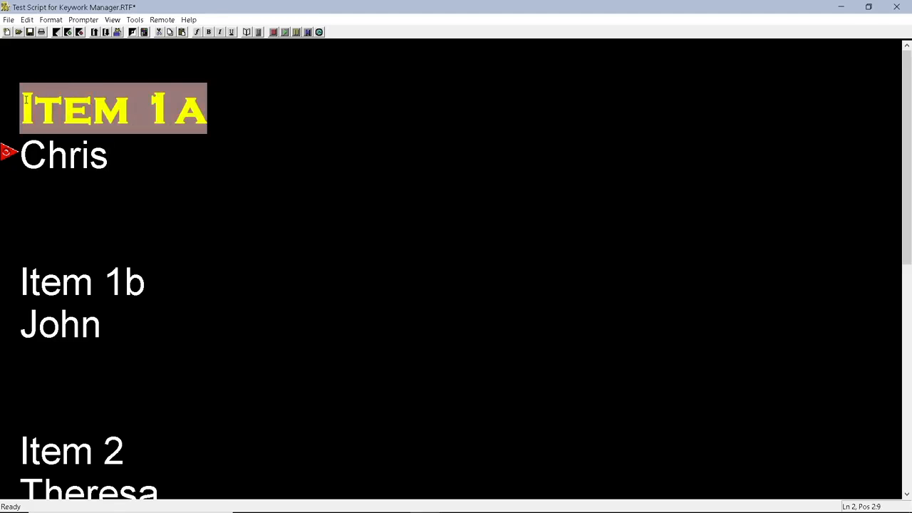
pyautogui.click(27, 19)
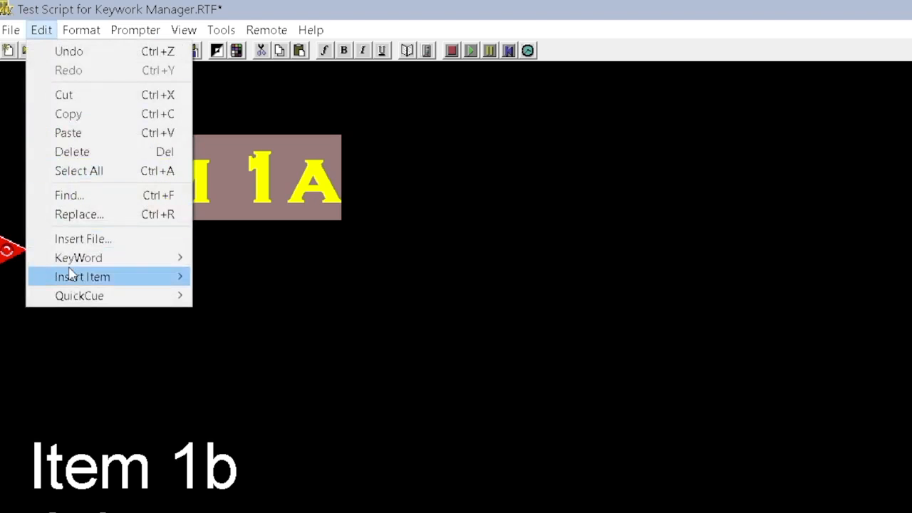
pyautogui.moveTo(72, 265)
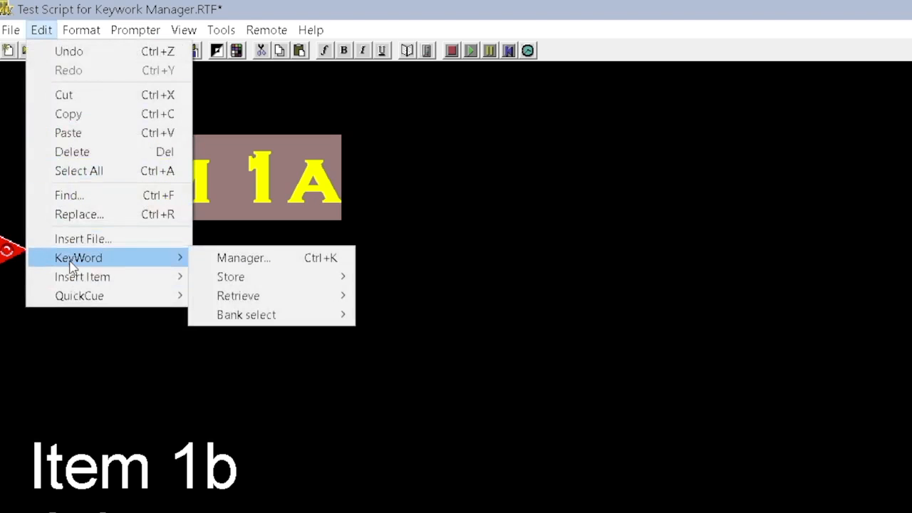
pyautogui.moveTo(231, 278)
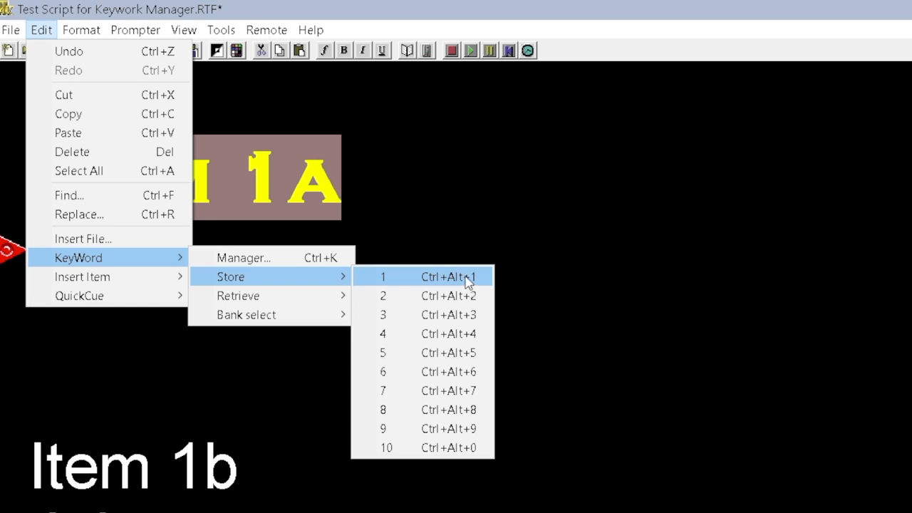
pyautogui.click(235, 261)
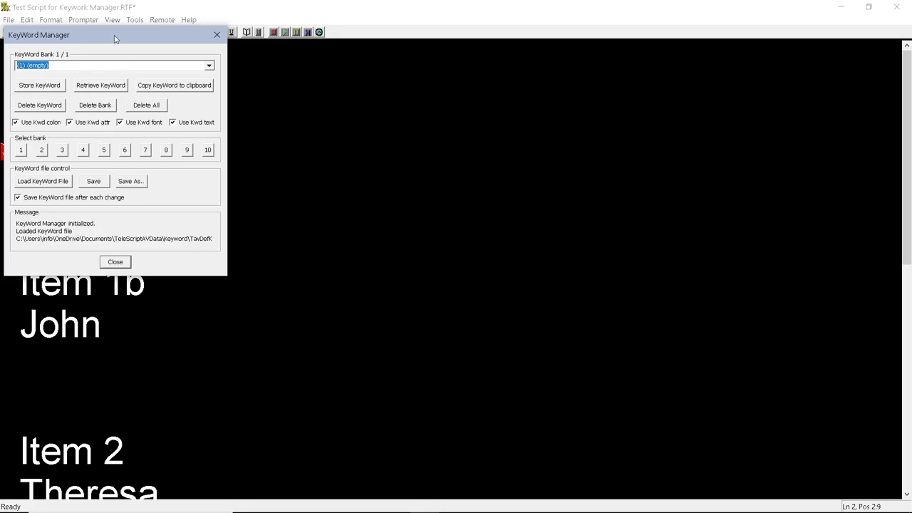
pyautogui.moveTo(115, 38); pyautogui.dragTo(369, 93)
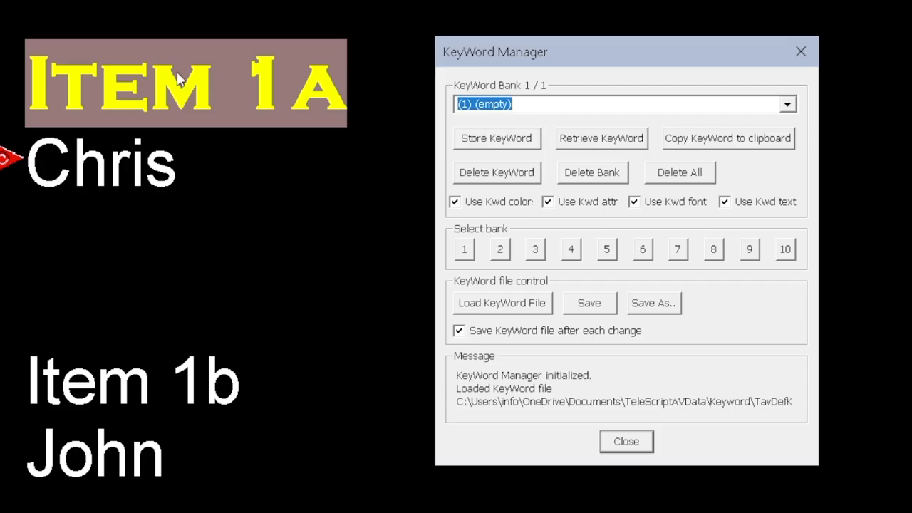
pyautogui.click(724, 203)
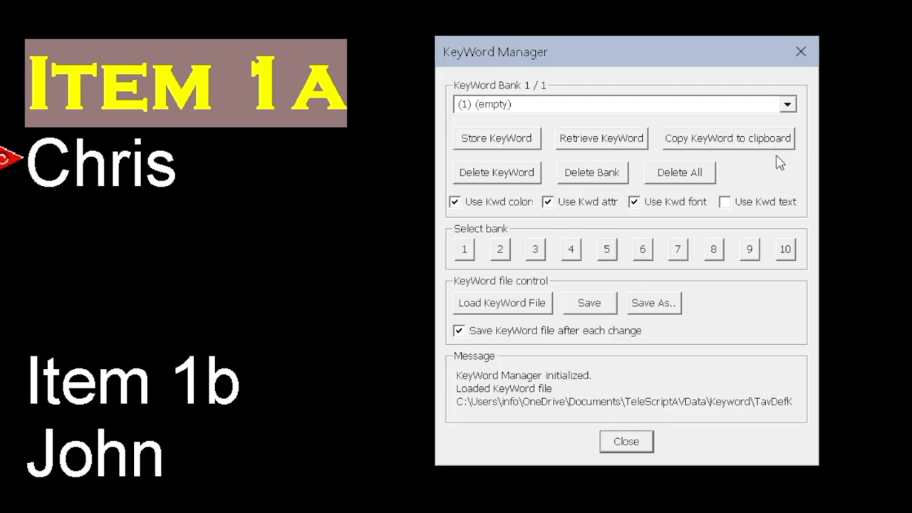
pyautogui.click(485, 149)
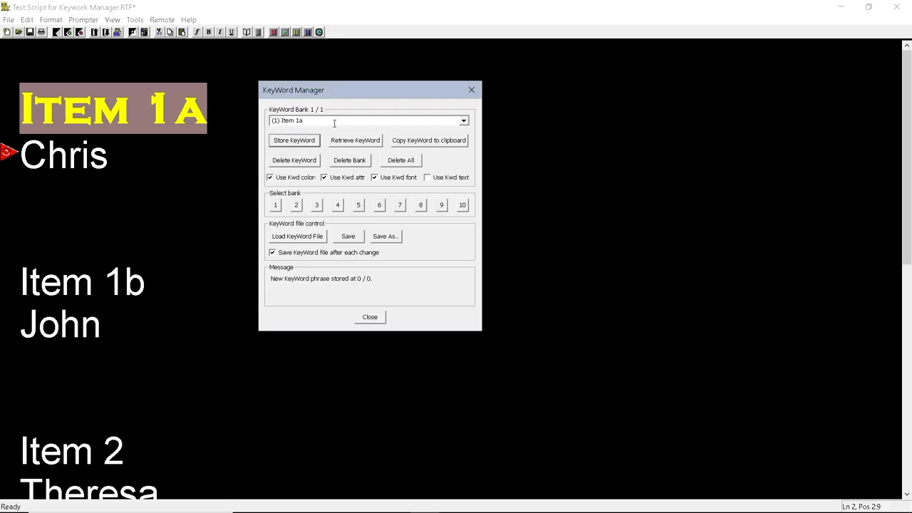
pyautogui.click(370, 318)
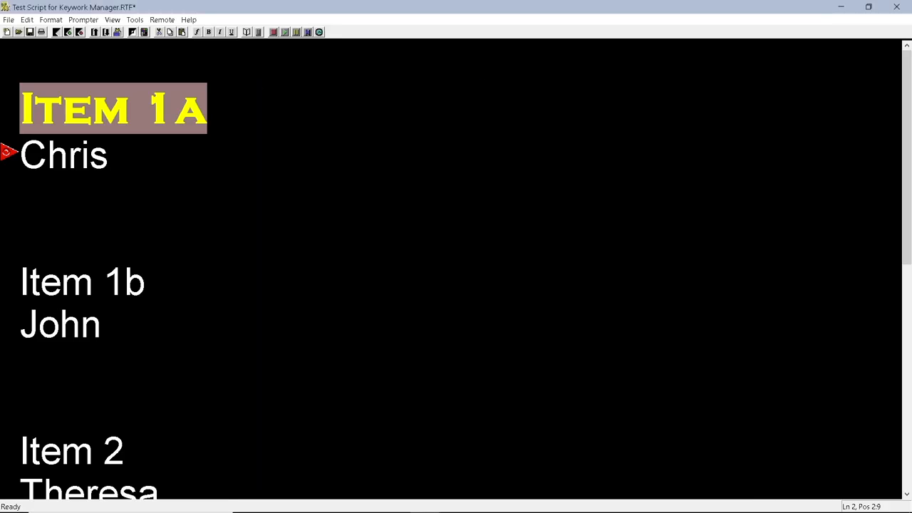
# Apply the stored KeyWord 1 formatting to the "Item 1b" heading
pyautogui.moveTo(20, 281); pyautogui.dragTo(143, 290)
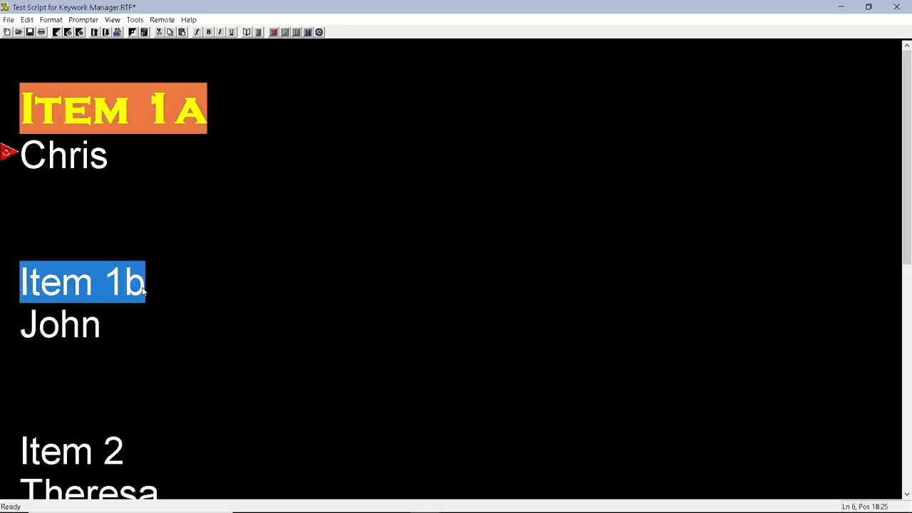
pyautogui.click(28, 20)
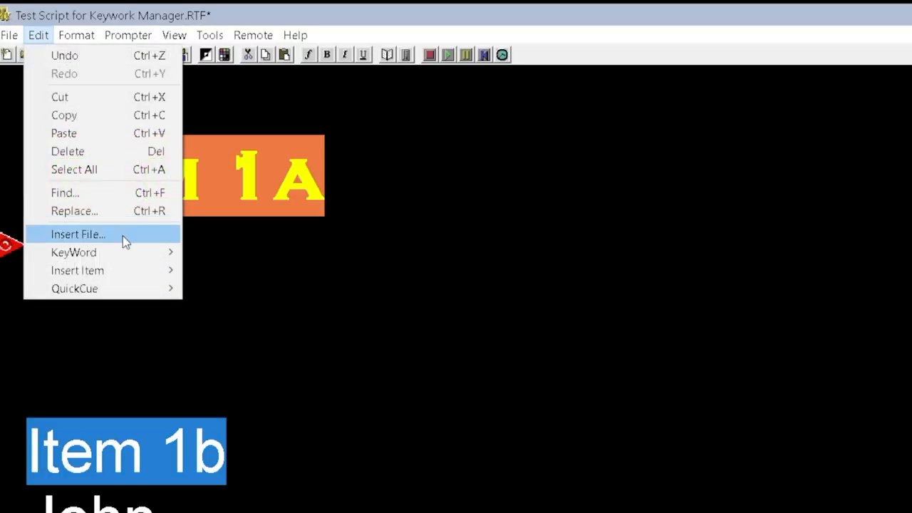
pyautogui.moveTo(96, 252)
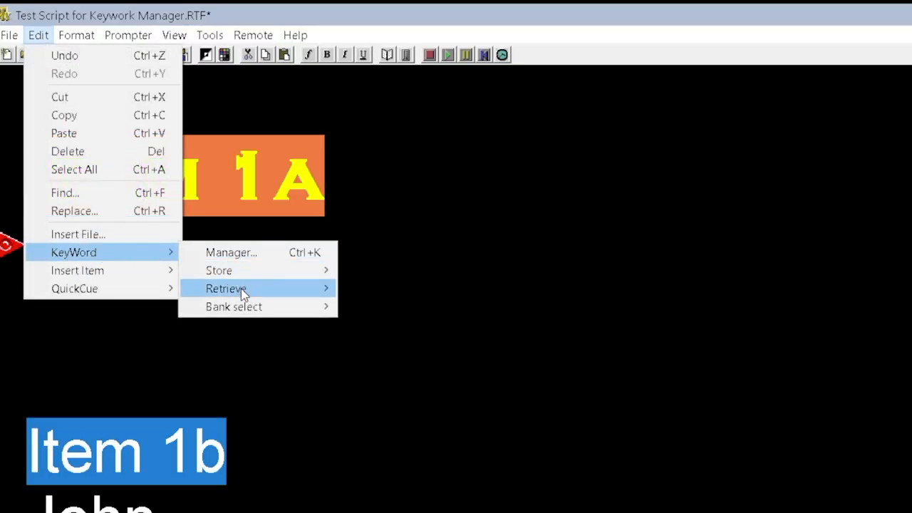
pyautogui.moveTo(240, 288)
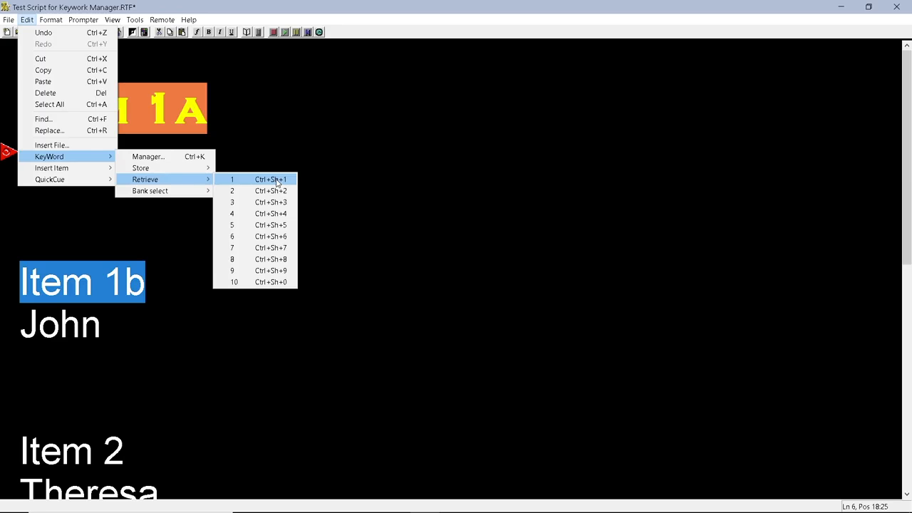
pyautogui.click(435, 290)
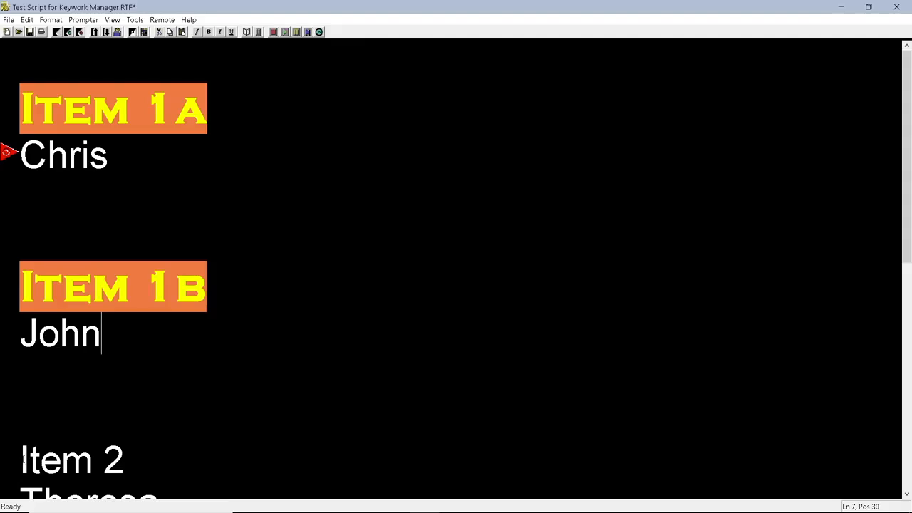
# Retrieve KeyWord 1 onto the "Item 2" heading to give it the stored formatting
pyautogui.moveTo(22, 459); pyautogui.dragTo(125, 459)
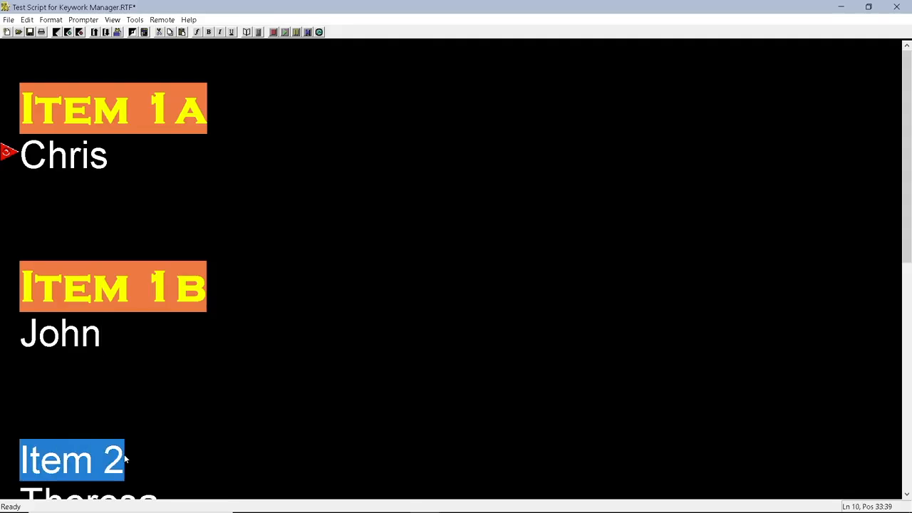
pyautogui.click(26, 19)
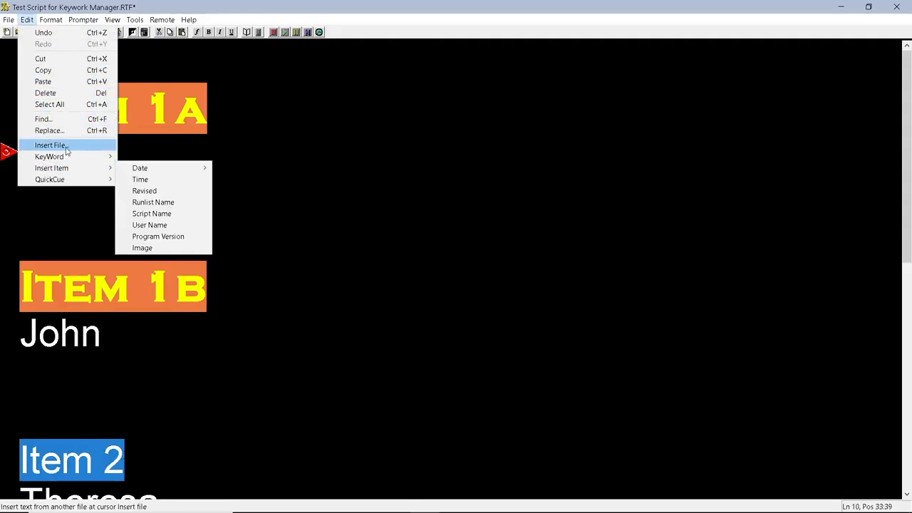
pyautogui.moveTo(98, 156)
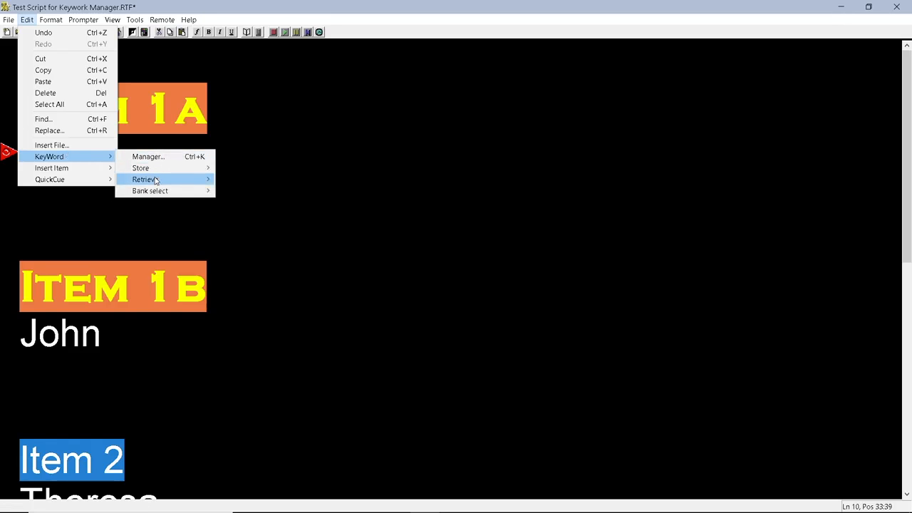
pyautogui.moveTo(156, 179)
pyautogui.click(244, 179)
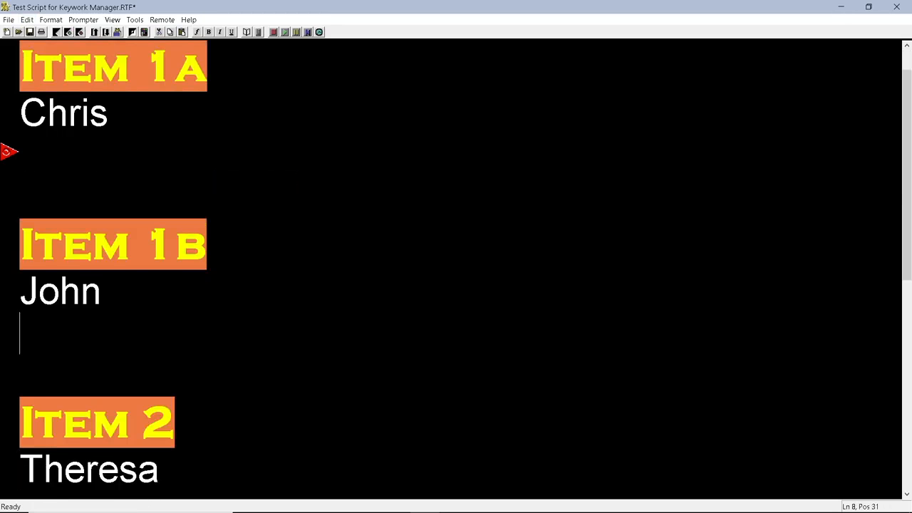
# Apply the stored KeyWord 1 formatting to the "Item 3a" heading and clear the selection
pyautogui.moveTo(146, 326); pyautogui.dragTo(19, 328)
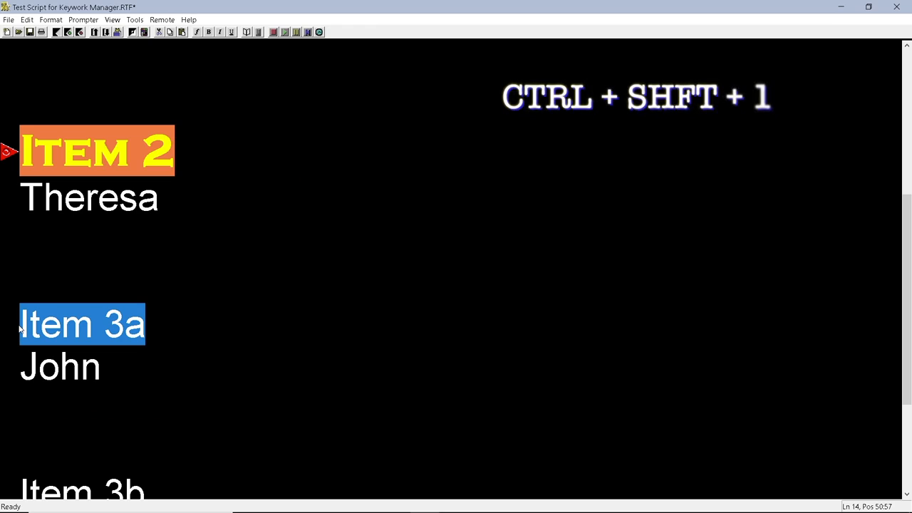
pyautogui.hotkey('ctrl', 'shift', '1')
pyautogui.press('Down')
# Retrieve KeyWord 1 onto the "Item 3b" heading and return to the start of the script
pyautogui.press('Down')
pyautogui.press('Down')
pyautogui.press('Down')
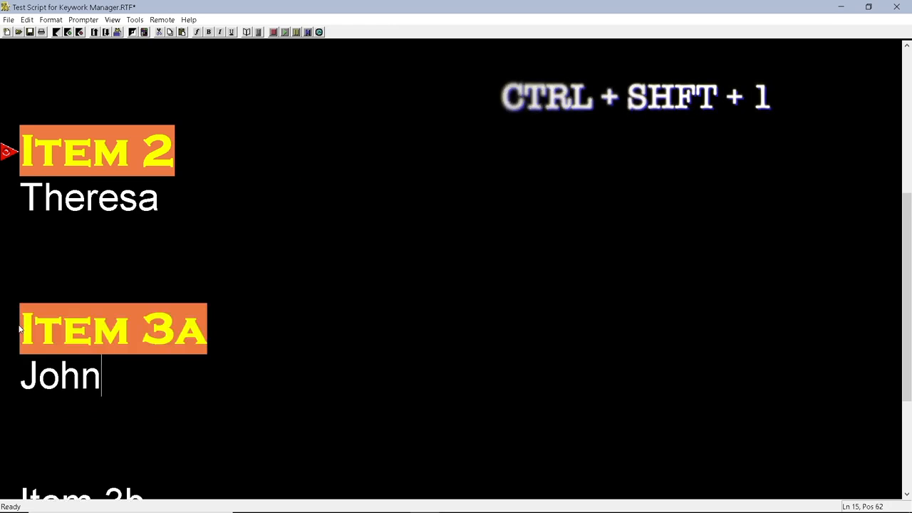
pyautogui.hotkey('shift', 'Left')
pyautogui.hotkey('shift', 'Left')
pyautogui.hotkey('shift', 'Left')
pyautogui.hotkey('shift', 'Left')
pyautogui.hotkey('shift', 'Left')
pyautogui.hotkey('shift', 'Left')
pyautogui.hotkey('shift', 'Left')
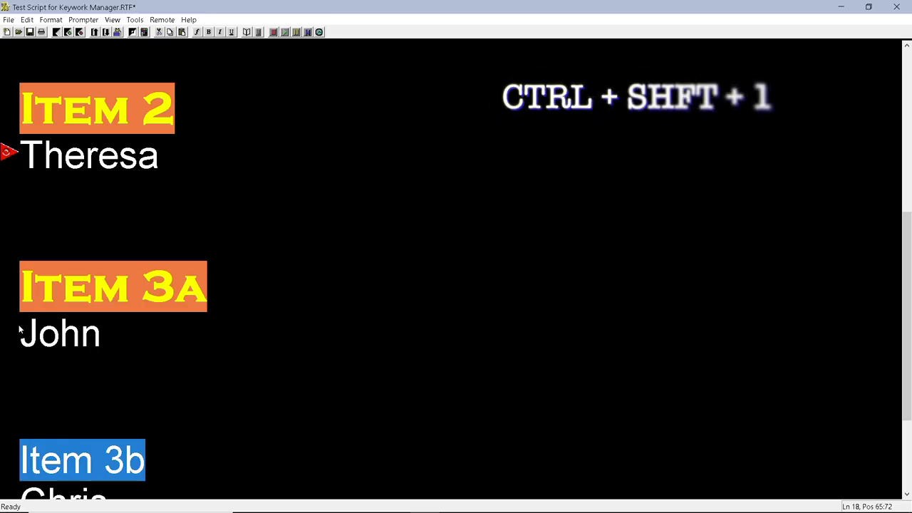
pyautogui.hotkey('ctrl', 'shift', '1')
pyautogui.press('Down')
pyautogui.press('Down')
pyautogui.press('Down')
pyautogui.press('Down')
pyautogui.hotkey('ctrl', 'Home')
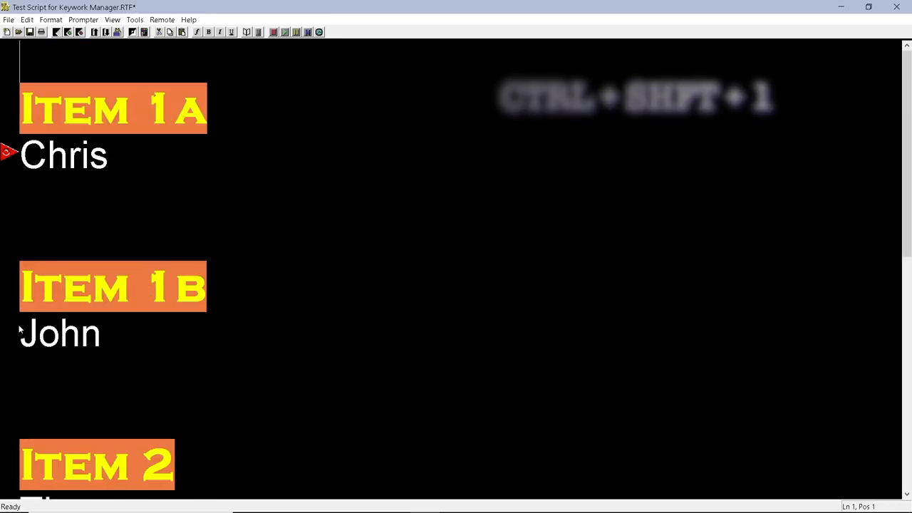
# Open the KeyWord Manager, review its keyword, bank and file options, and close it
pyautogui.click(27, 21)
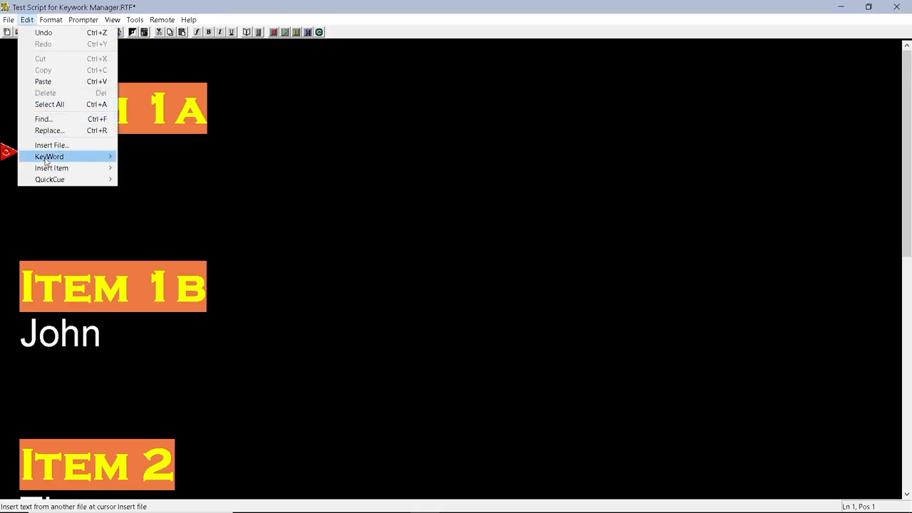
pyautogui.moveTo(71, 156)
pyautogui.click(137, 157)
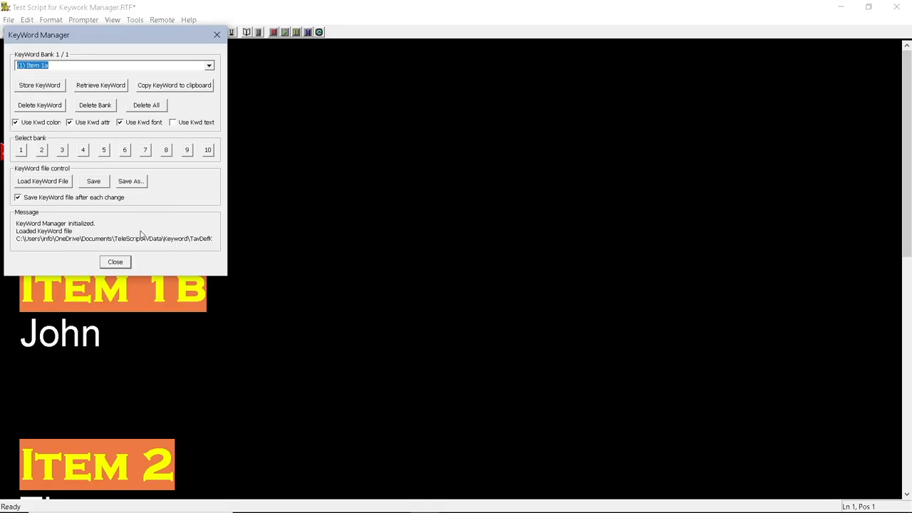
pyautogui.click(213, 463)
# Add two asterisks before and after the name below the "Item 1a" heading
pyautogui.click(22, 197)
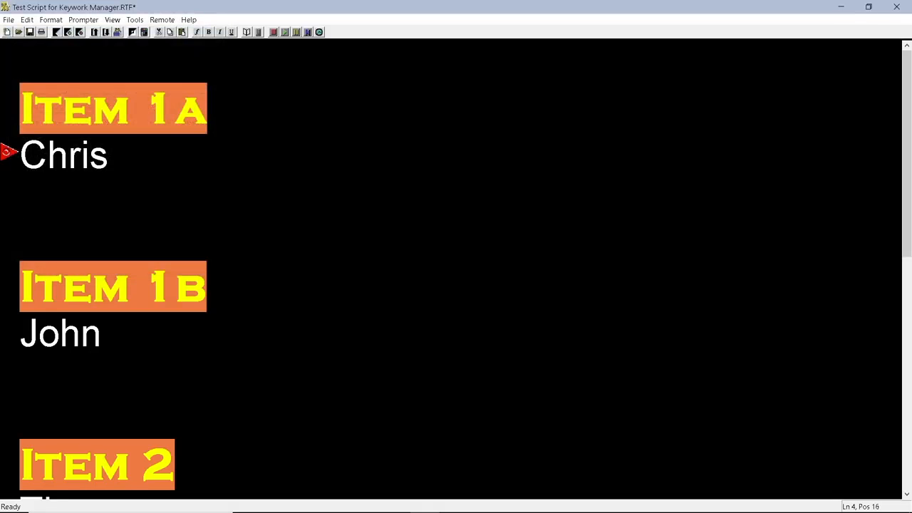
pyautogui.doubleClick(62, 158)
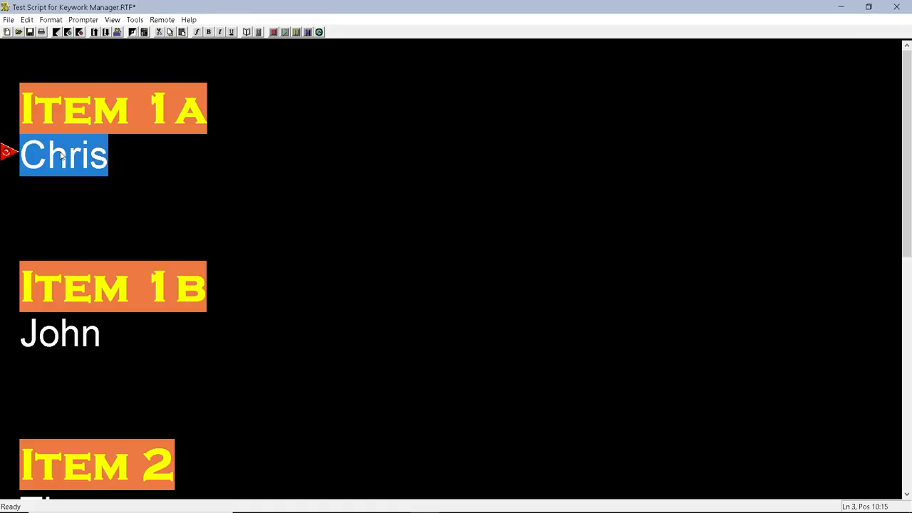
pyautogui.click(47, 163)
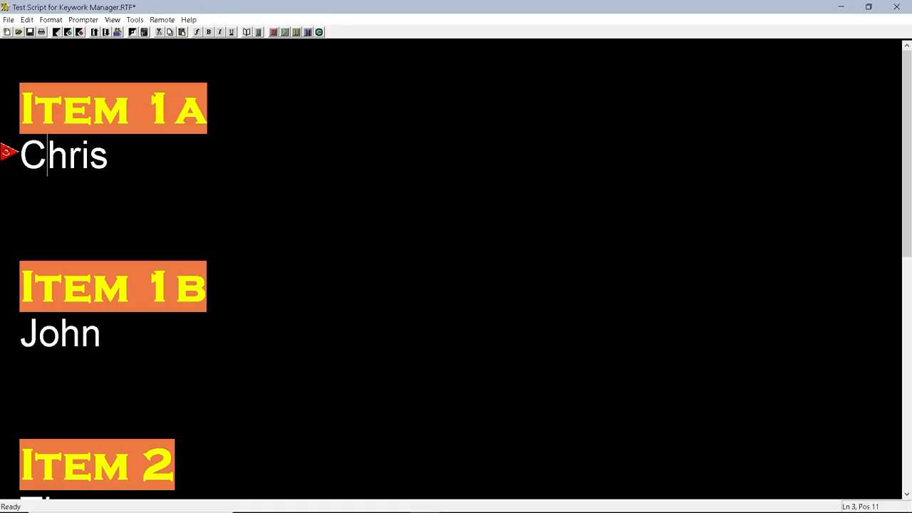
pyautogui.press('Home')
pyautogui.write('**')
pyautogui.press('Right')
pyautogui.press('Right')
pyautogui.press('Right')
pyautogui.press('Right')
pyautogui.press('Right')
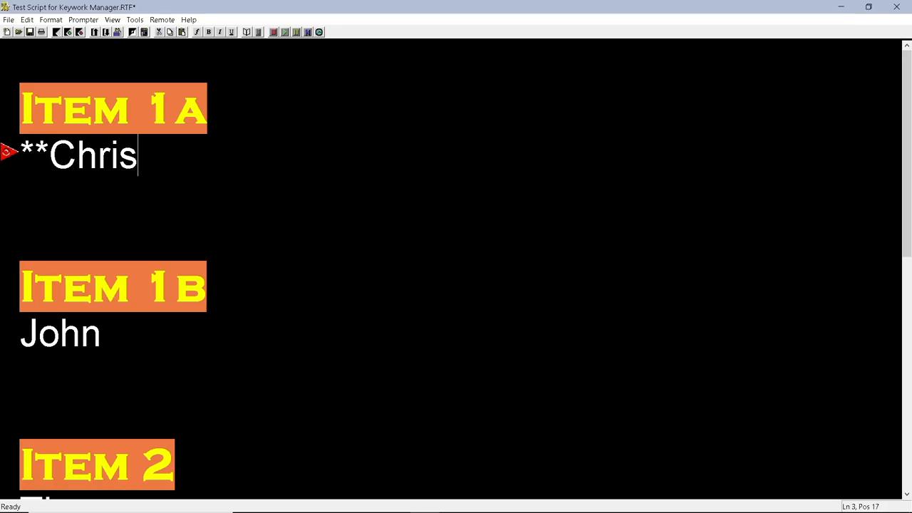
pyautogui.write('**')
# Give the asterisk-framed name under "Item 1a" orange text (255, 128, 64) on a white background, applied to the selection only
pyautogui.hotkey('shift', 'Left')
pyautogui.hotkey('shift', 'Left')
pyautogui.hotkey('shift', 'Left')
pyautogui.hotkey('shift', 'Left')
pyautogui.hotkey('shift', 'Left')
pyautogui.hotkey('shift', 'Left')
pyautogui.hotkey('shift', 'Left')
pyautogui.hotkey('shift', 'Left')
pyautogui.hotkey('shift', 'Left')
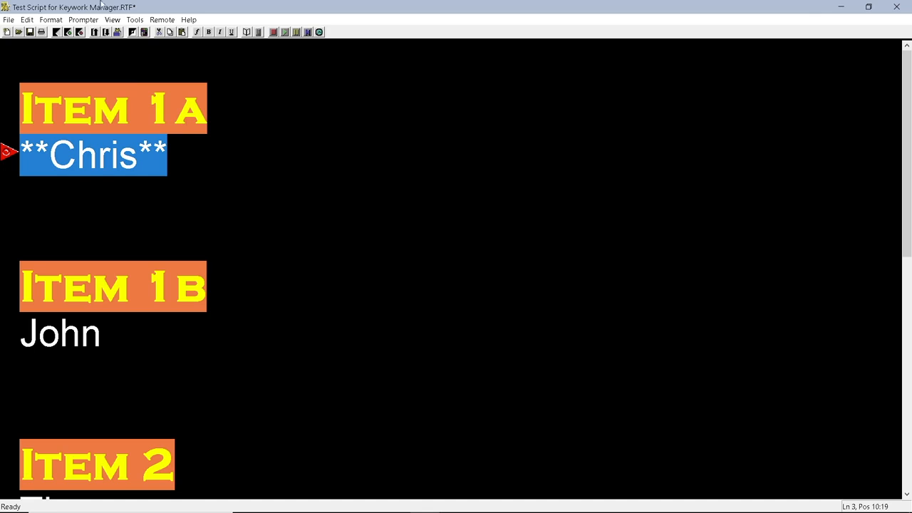
pyautogui.click(144, 33)
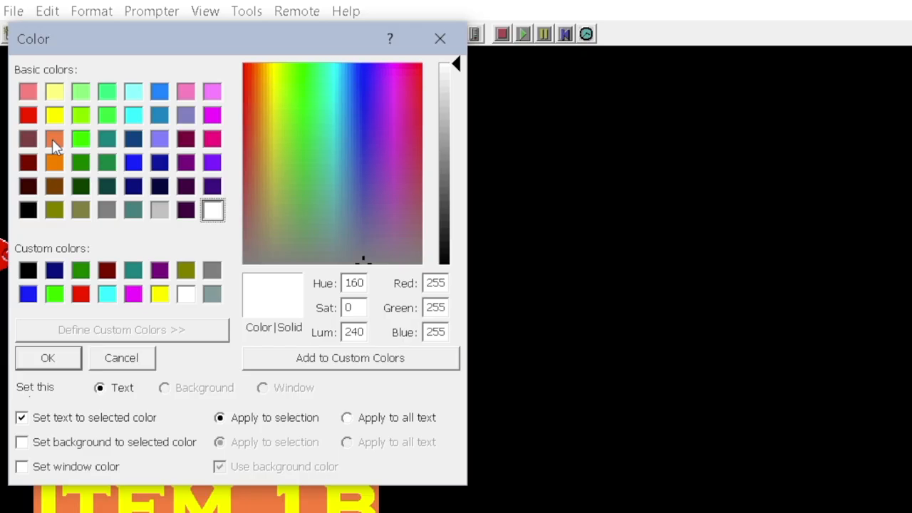
pyautogui.click(52, 139)
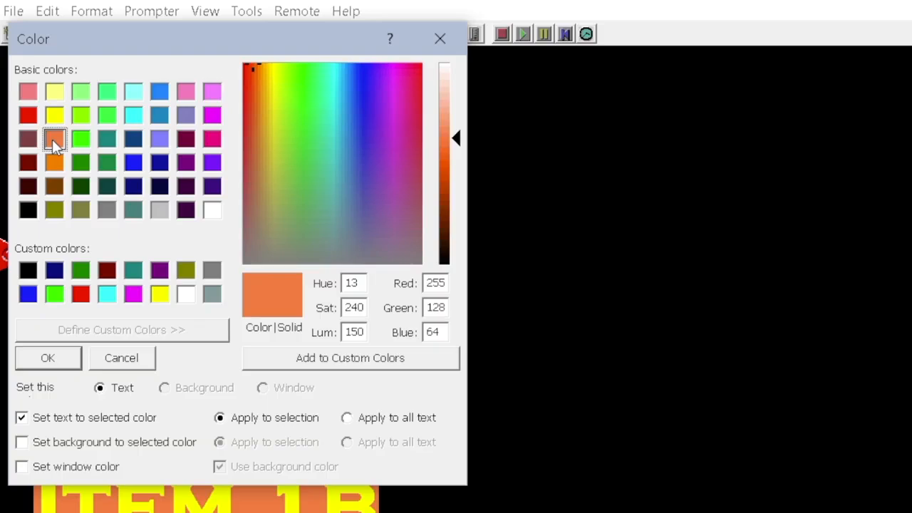
pyautogui.click(21, 441)
pyautogui.click(165, 389)
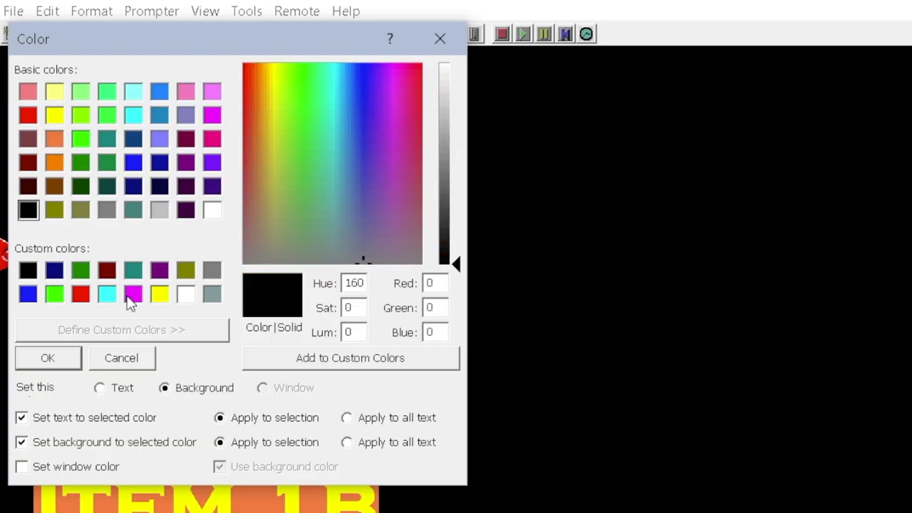
pyautogui.click(212, 211)
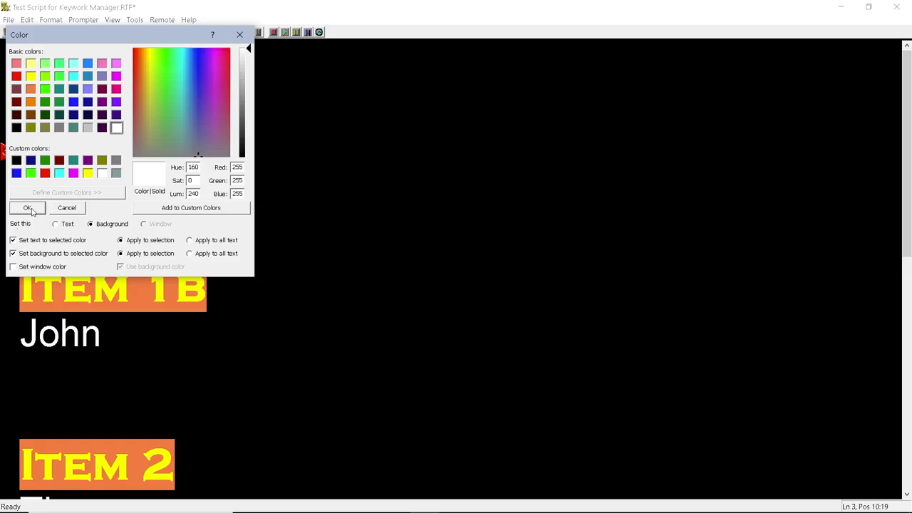
pyautogui.click(47, 357)
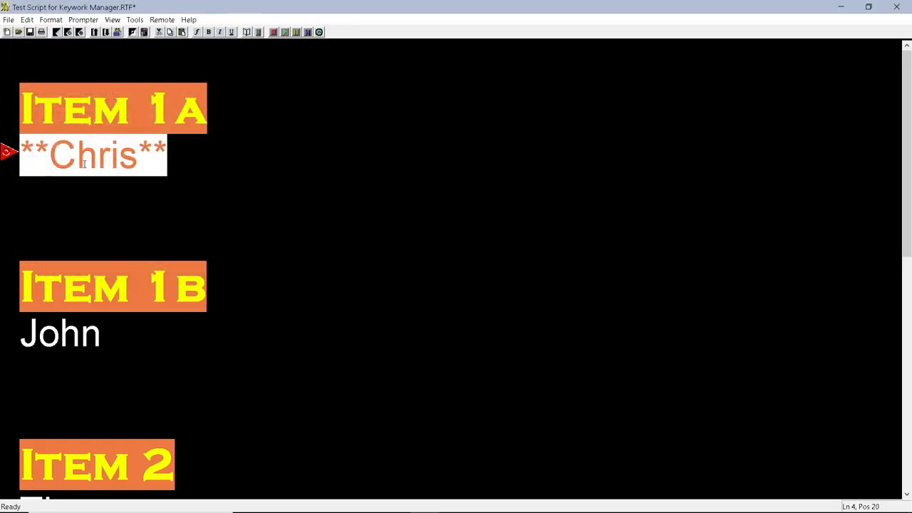
# Store the asterisk-framed name under "Item 1a" as KeyWord 2 in bank 1, with use of the keyword text turned on
pyautogui.click(23, 156)
pyautogui.hotkey('shift', 'Right')
pyautogui.hotkey('shift', 'Right')
pyautogui.hotkey('shift', 'Right')
pyautogui.hotkey('shift', 'Right')
pyautogui.hotkey('shift', 'Right')
pyautogui.hotkey('shift', 'Right')
pyautogui.hotkey('shift', 'Right')
pyautogui.hotkey('shift', 'Right')
pyautogui.hotkey('shift', 'Right')
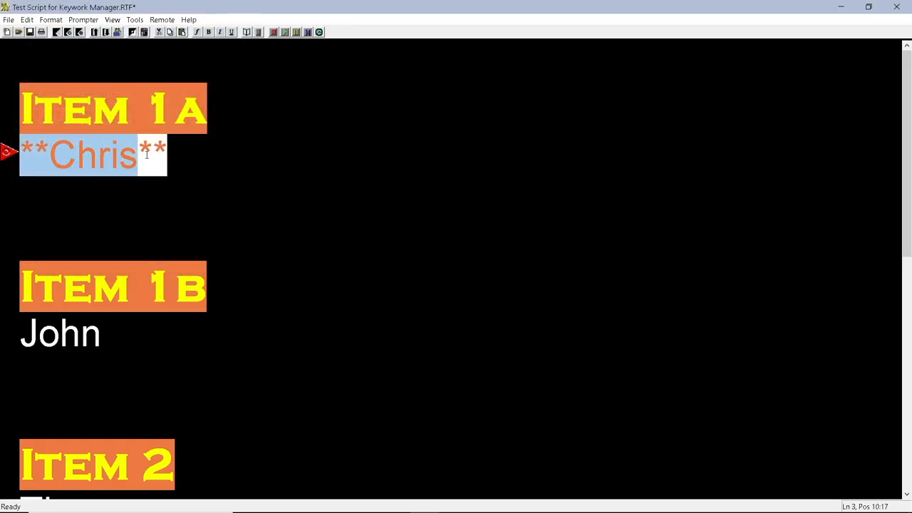
pyautogui.click(27, 20)
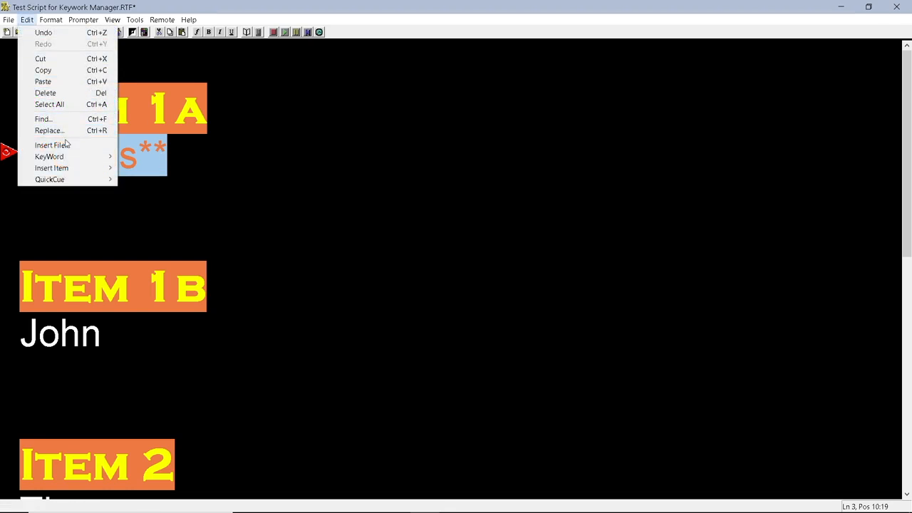
pyautogui.moveTo(80, 157)
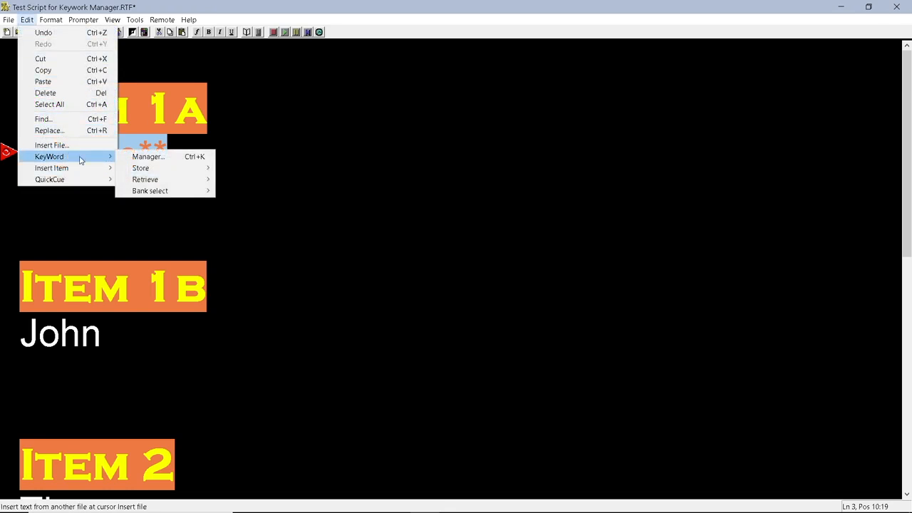
pyautogui.click(148, 157)
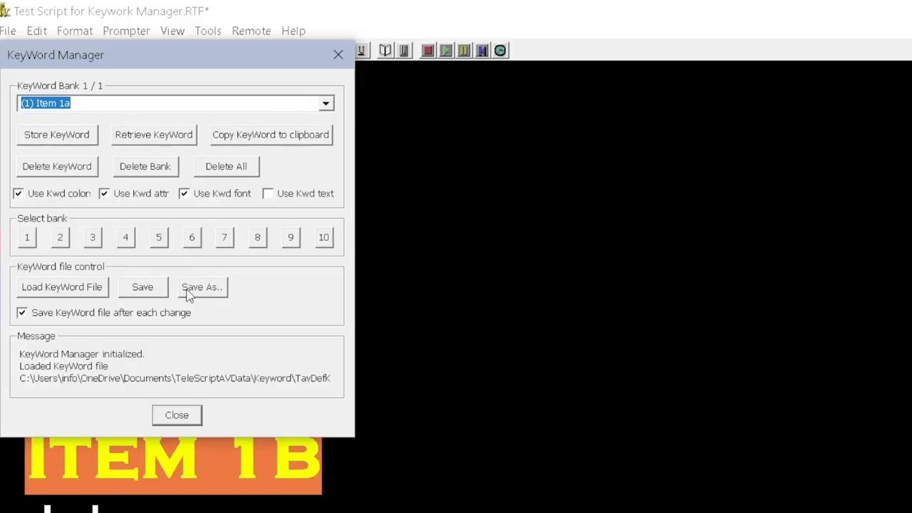
pyautogui.click(269, 195)
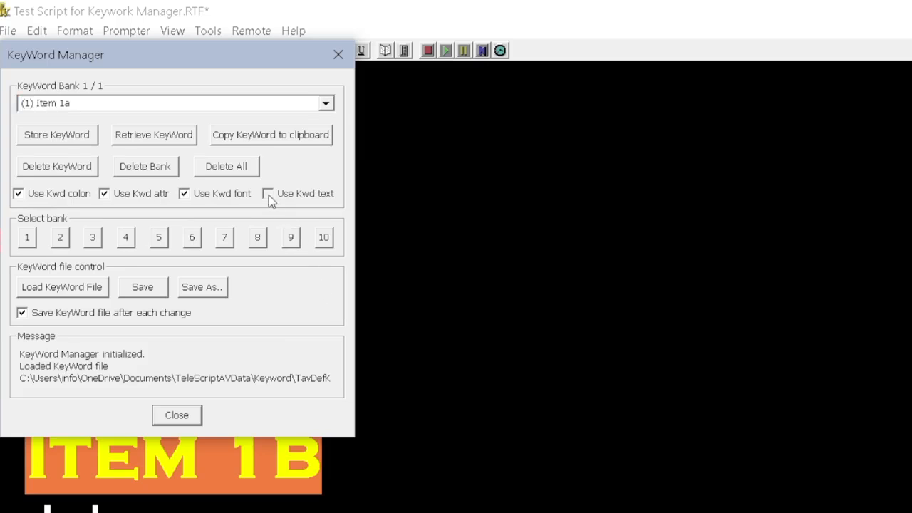
pyautogui.click(326, 103)
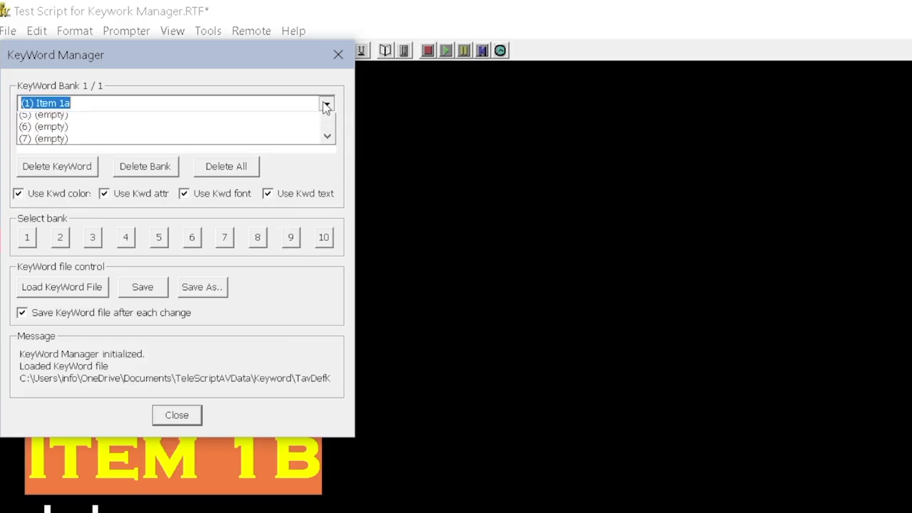
pyautogui.click(63, 132)
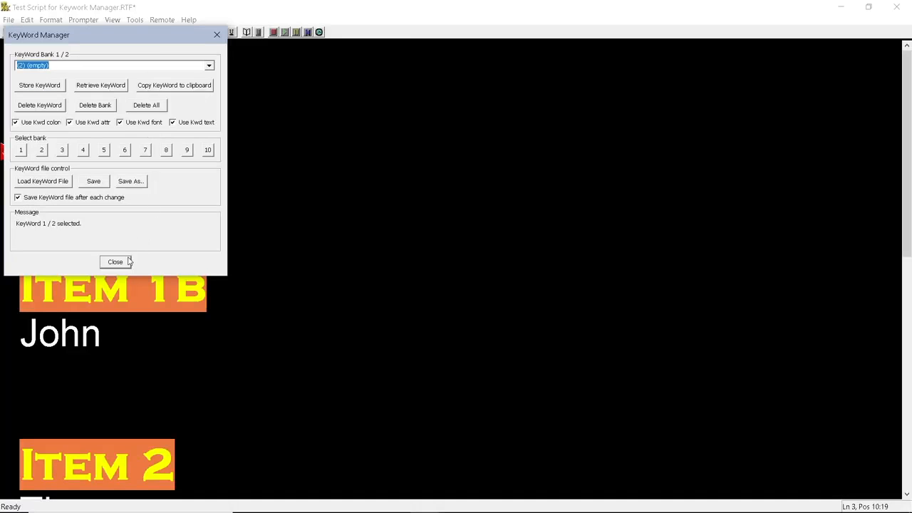
pyautogui.click(39, 87)
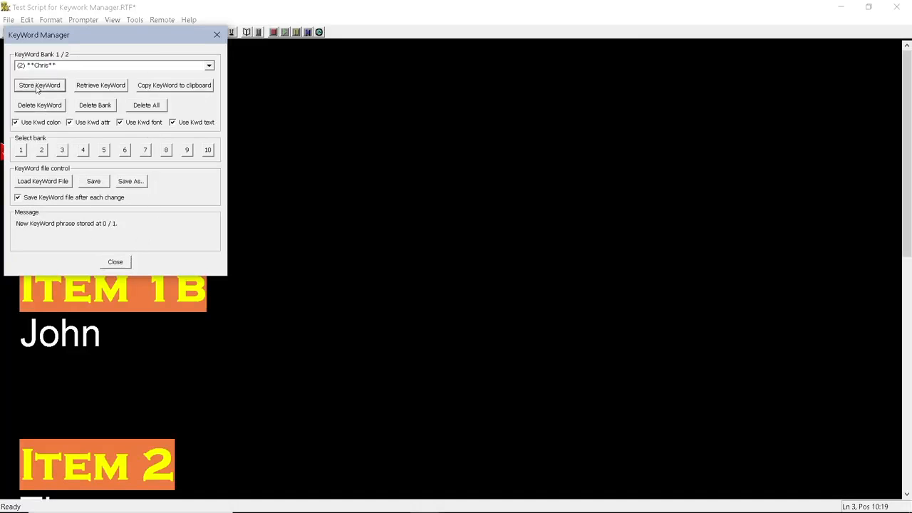
pyautogui.click(111, 264)
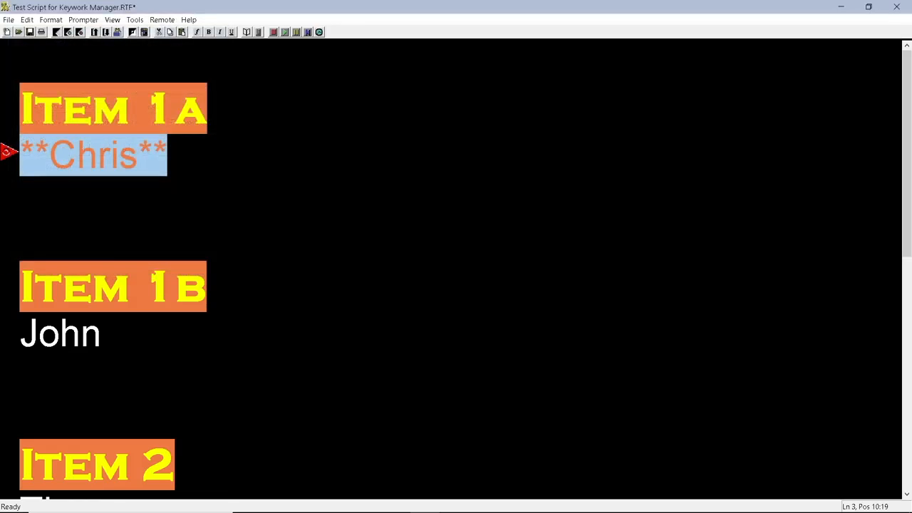
pyautogui.press('Down')
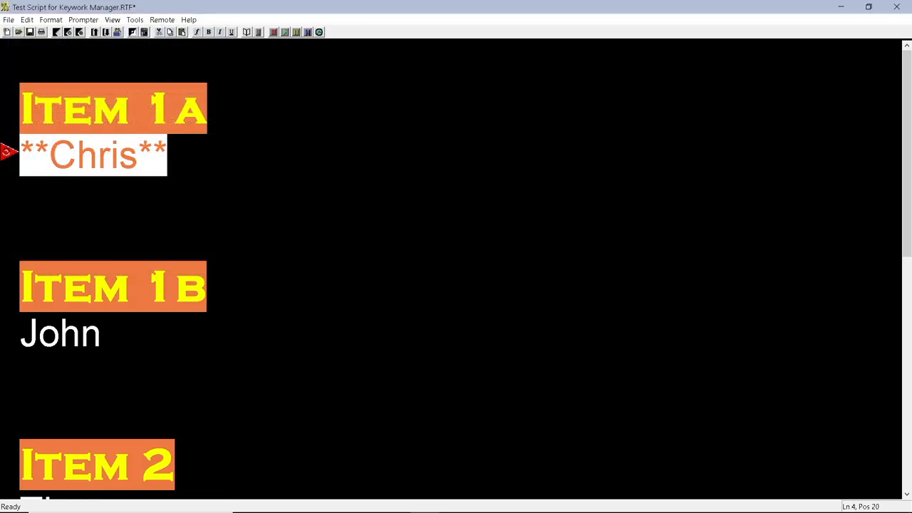
# Insert KeyWord 2 with its text and formatting on a new line at the end of the script, below the "Item 3b" name
pyautogui.scroll(-3, 78, 178)
pyautogui.scroll(-4, 456, 271)
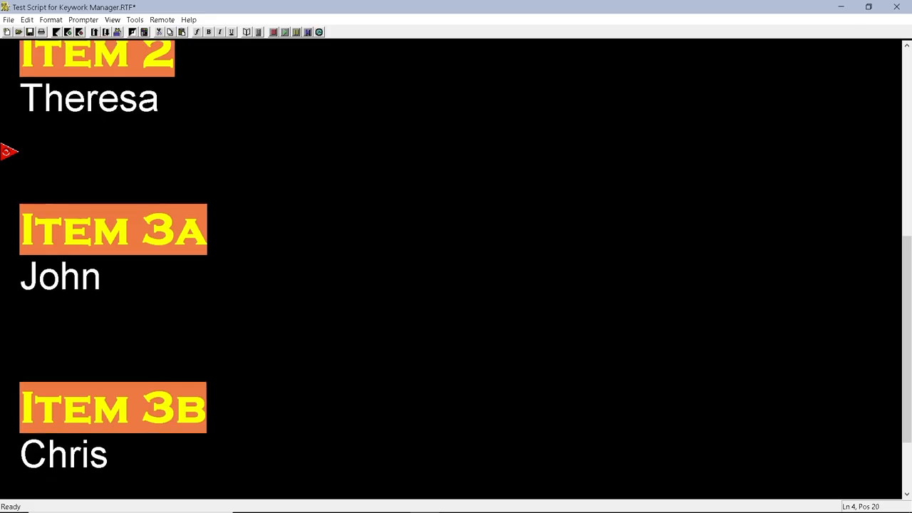
pyautogui.click(20, 394)
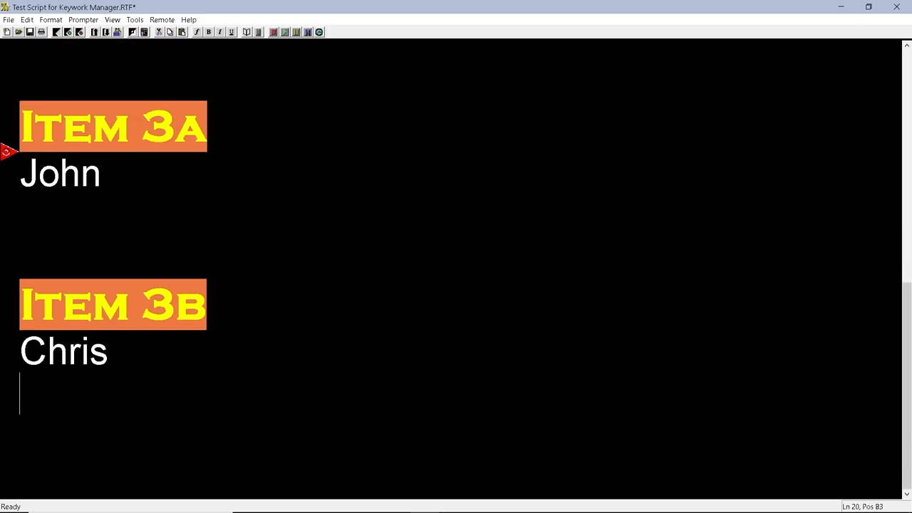
pyautogui.press('Return')
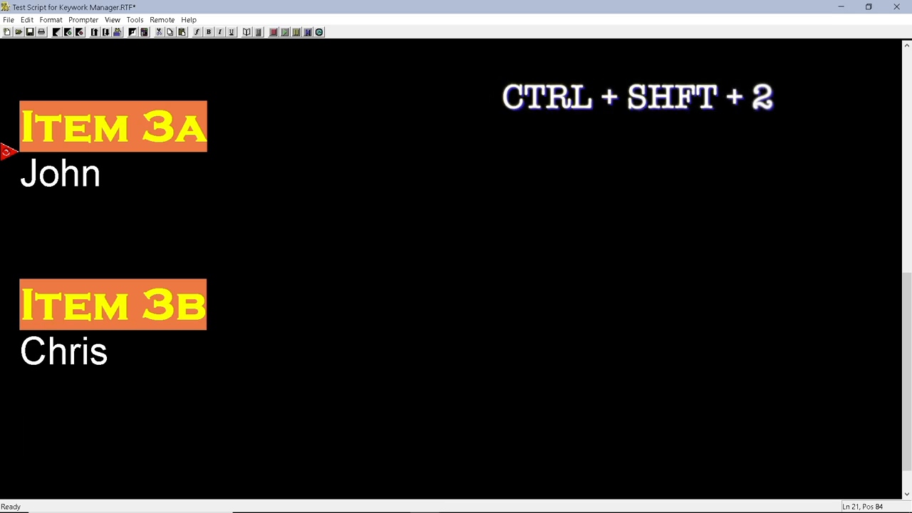
pyautogui.hotkey('ctrl', 'shift', '2')
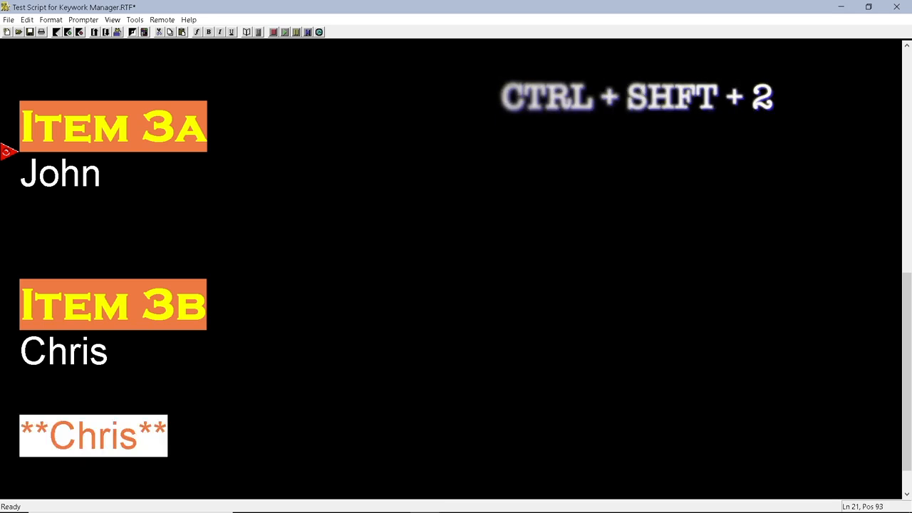
# Add two hyphens before and after the name below the "Item 1b" heading
pyautogui.scroll(3, 124, 392)
pyautogui.scroll(3, 124, 392)
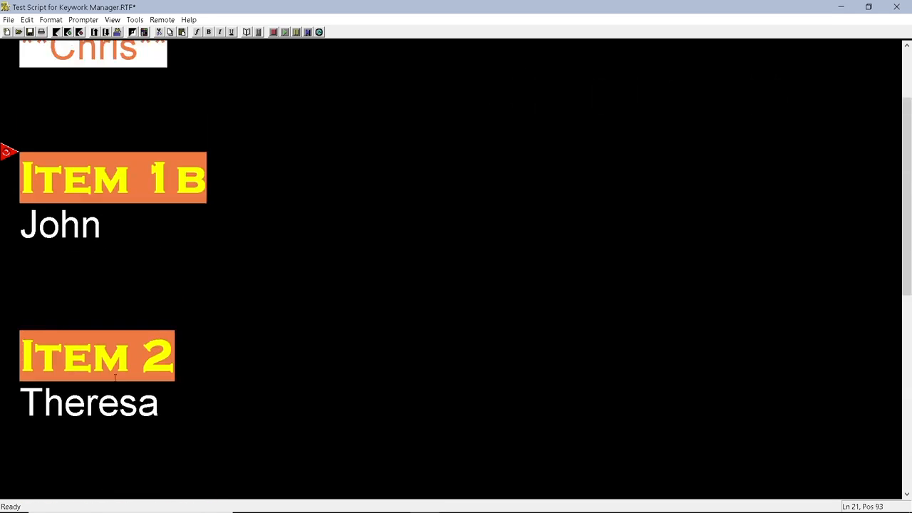
pyautogui.doubleClick(80, 332)
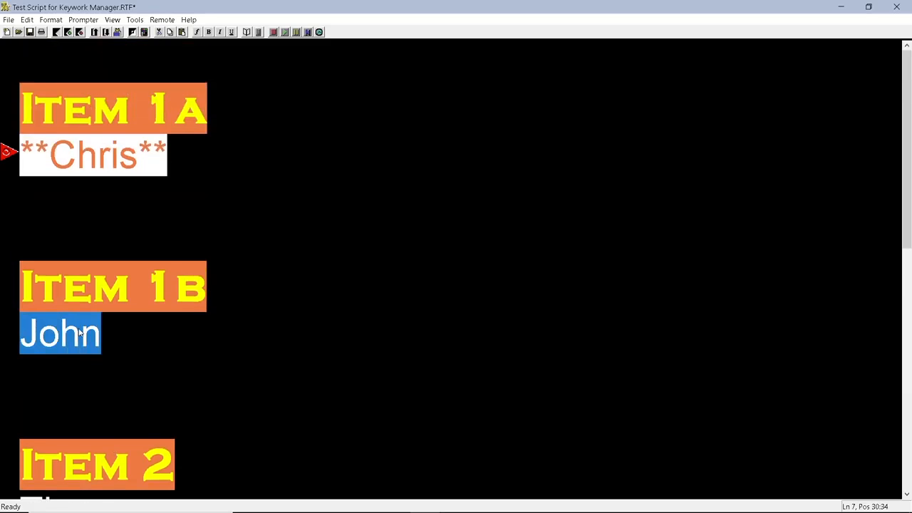
pyautogui.click(34, 337)
pyautogui.press('Left')
pyautogui.write('--')
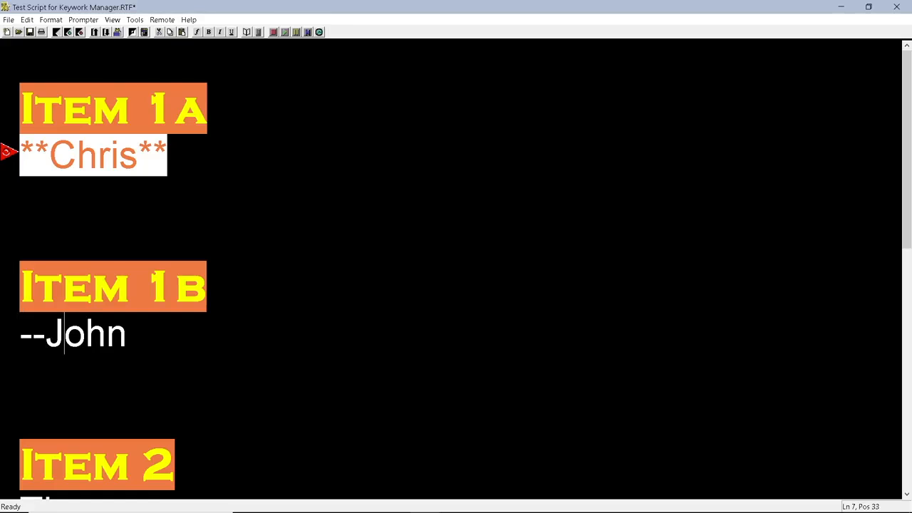
pyautogui.press('End')
pyautogui.write('--')
# Apply the All Caps attribute to the whole hyphen-framed name below the "Item 1b" heading
pyautogui.hotkey('shift', 'Left')
pyautogui.hotkey('shift', 'Left')
pyautogui.hotkey('shift', 'Left')
pyautogui.hotkey('shift', 'Left')
pyautogui.hotkey('shift', 'Left')
pyautogui.hotkey('shift', 'Left')
pyautogui.hotkey('shift', 'Left')
pyautogui.hotkey('shift', 'Left')
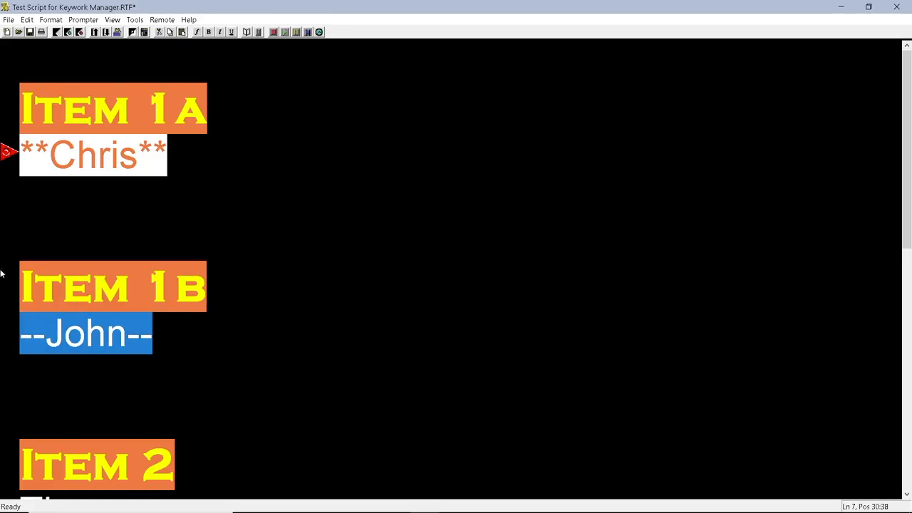
pyautogui.rightClick(92, 336)
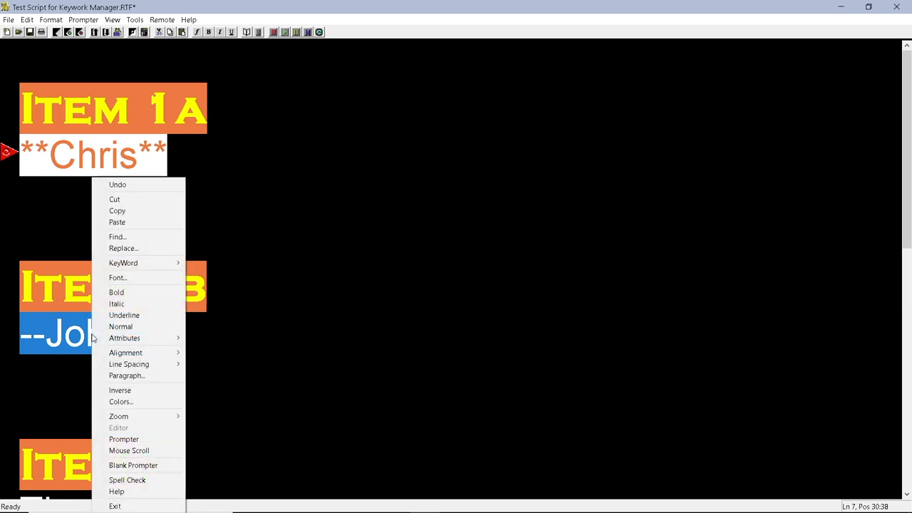
pyautogui.moveTo(119, 339)
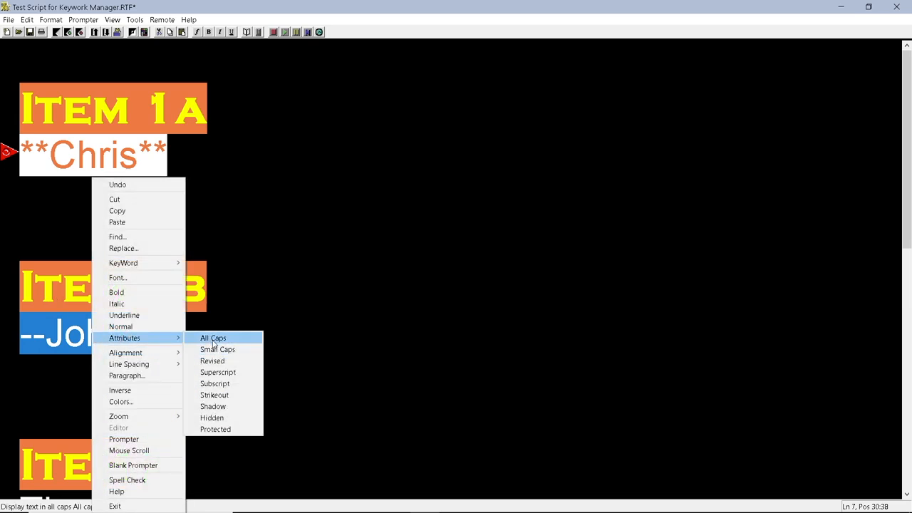
pyautogui.click(213, 339)
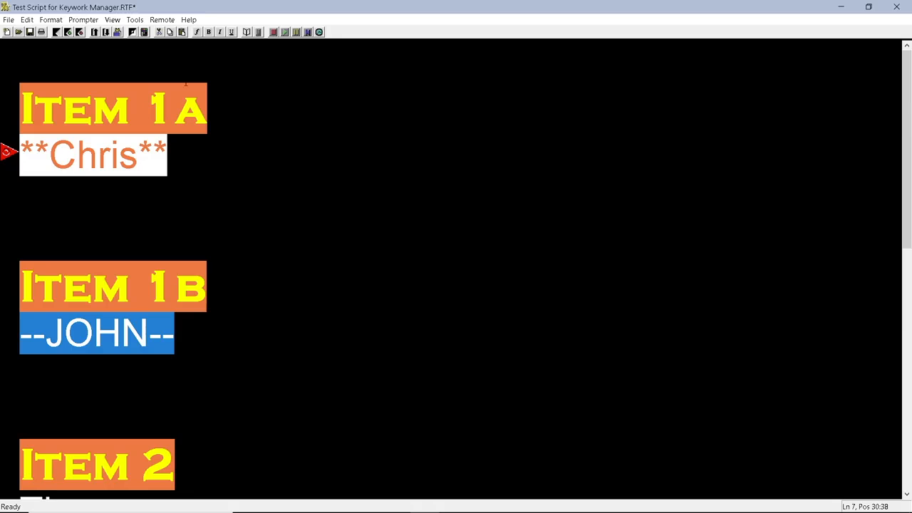
# Give the hyphen-framed name under "Item 1b" blue text (0, 0, 255) on an orange background, applied to the selection only
pyautogui.click(143, 32)
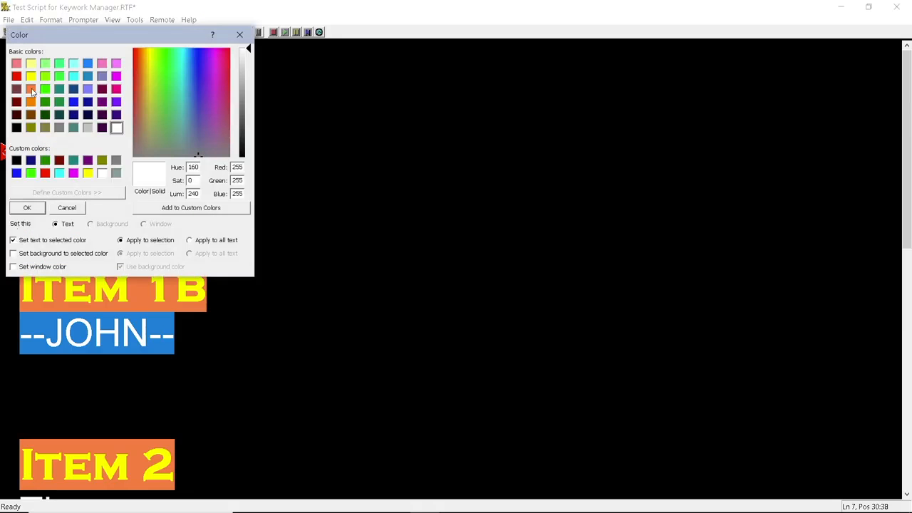
pyautogui.click(73, 102)
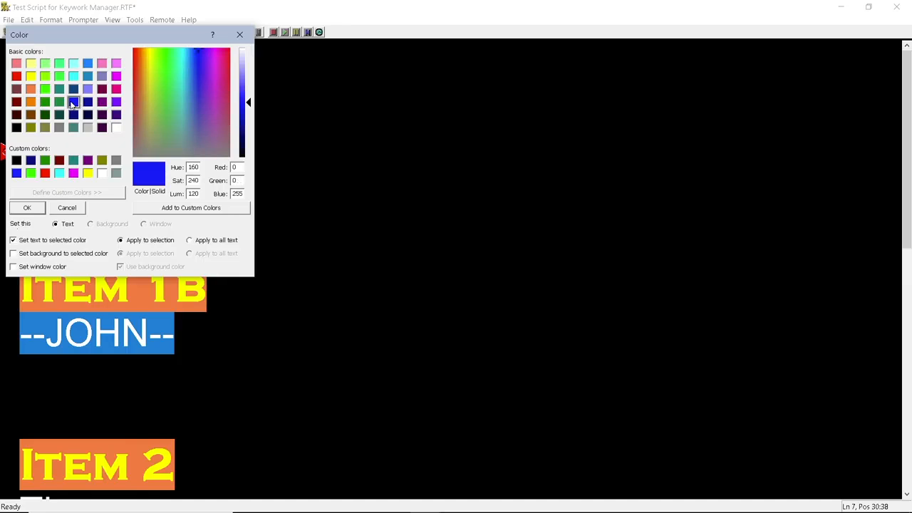
pyautogui.click(14, 254)
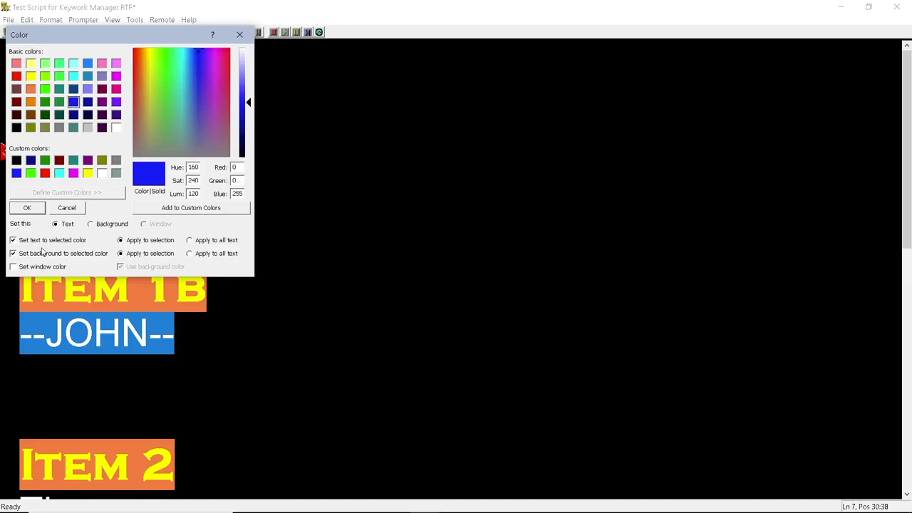
pyautogui.click(91, 224)
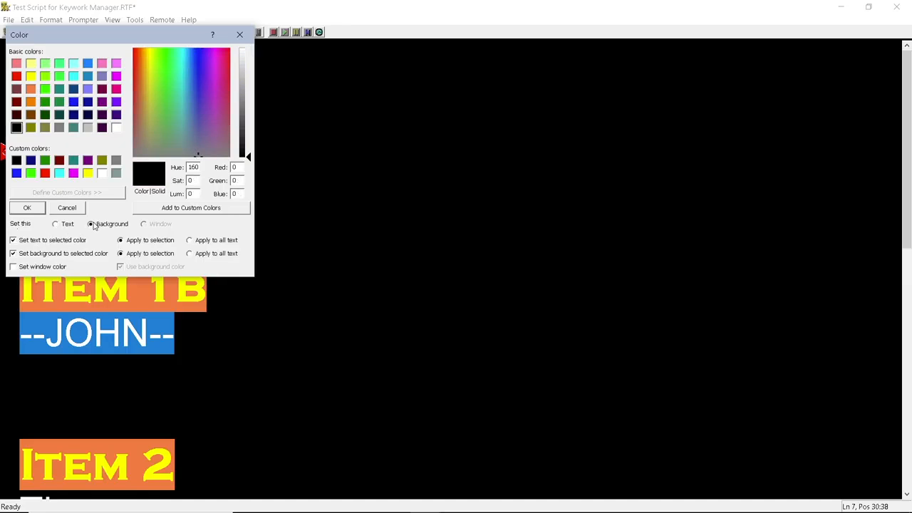
pyautogui.click(31, 89)
pyautogui.click(36, 208)
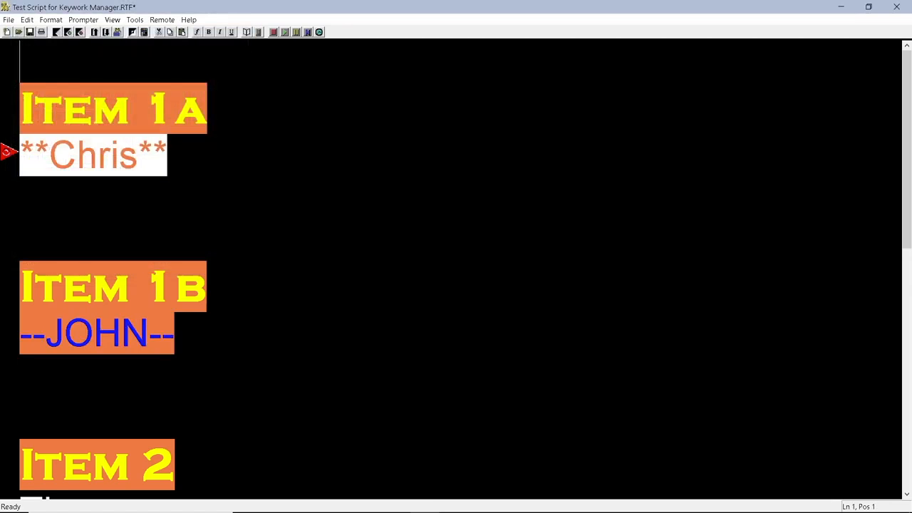
# Store the hyphen-framed name under "Item 1b" with its formatting as KeyWord 3
pyautogui.click(175, 333)
pyautogui.moveTo(174, 333); pyautogui.dragTo(20, 336)
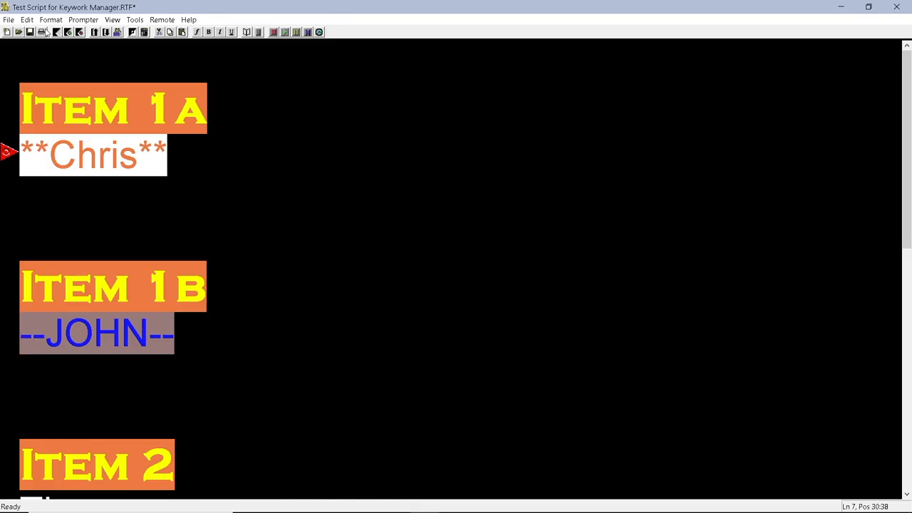
pyautogui.click(26, 19)
pyautogui.moveTo(64, 156)
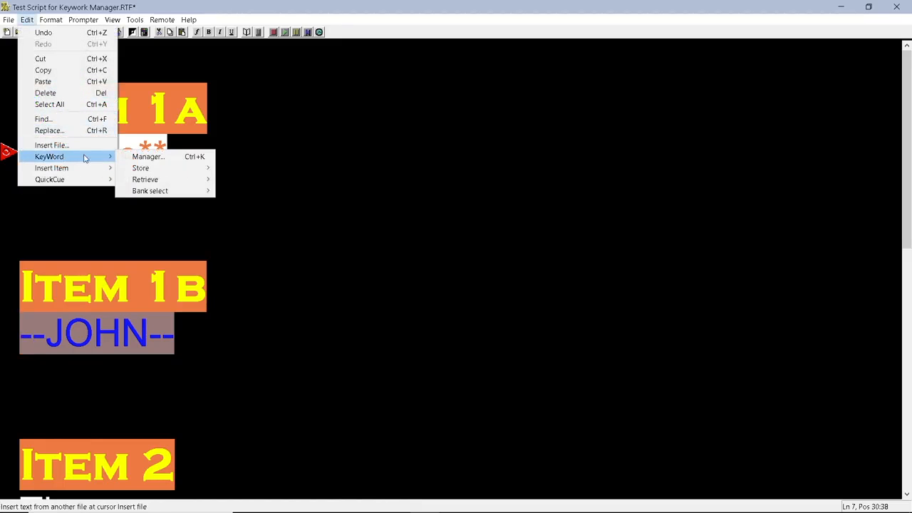
pyautogui.moveTo(149, 168)
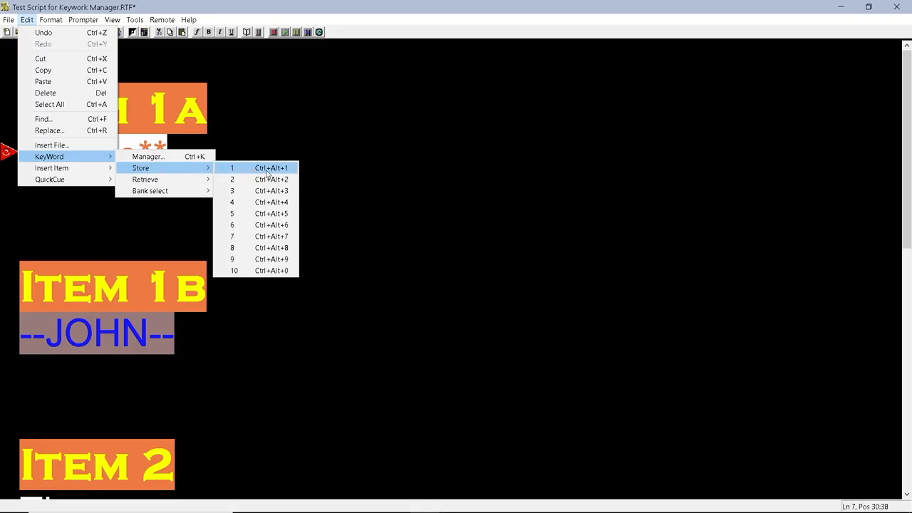
pyautogui.click(274, 191)
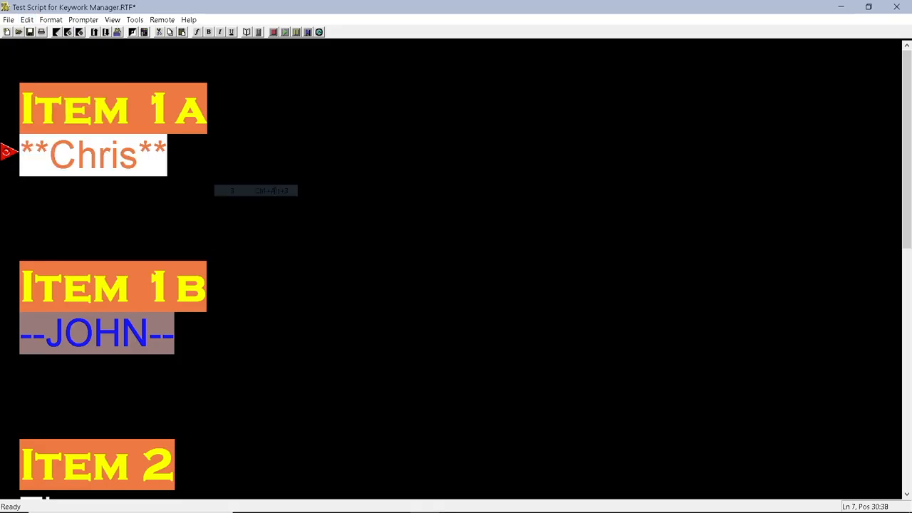
# Insert KeyWord 3 on a new line at the end of the script, three lines below the asterisk-framed name
pyautogui.scroll(-5, 456, 271)
pyautogui.scroll(-3, 455, 270)
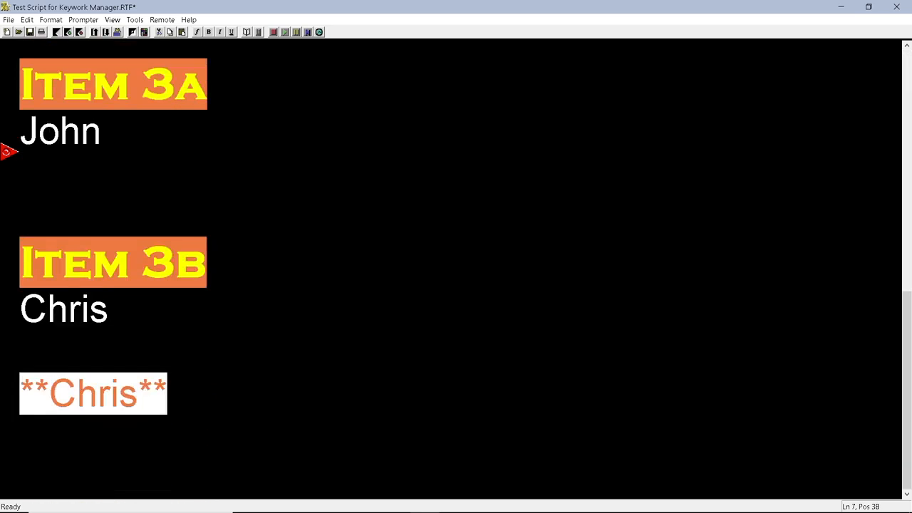
pyautogui.click(167, 393)
pyautogui.press('Return')
pyautogui.press('Return')
pyautogui.press('Return')
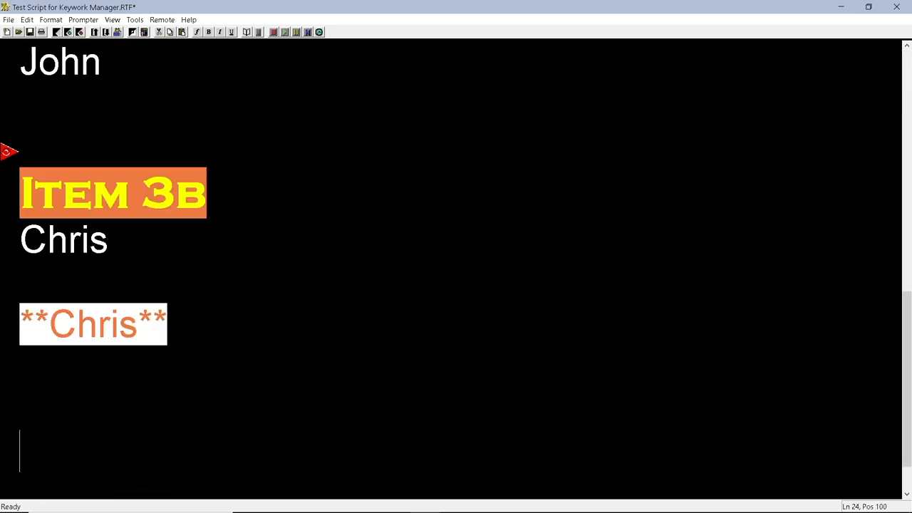
pyautogui.hotkey('ctrl', 'shift', '3')
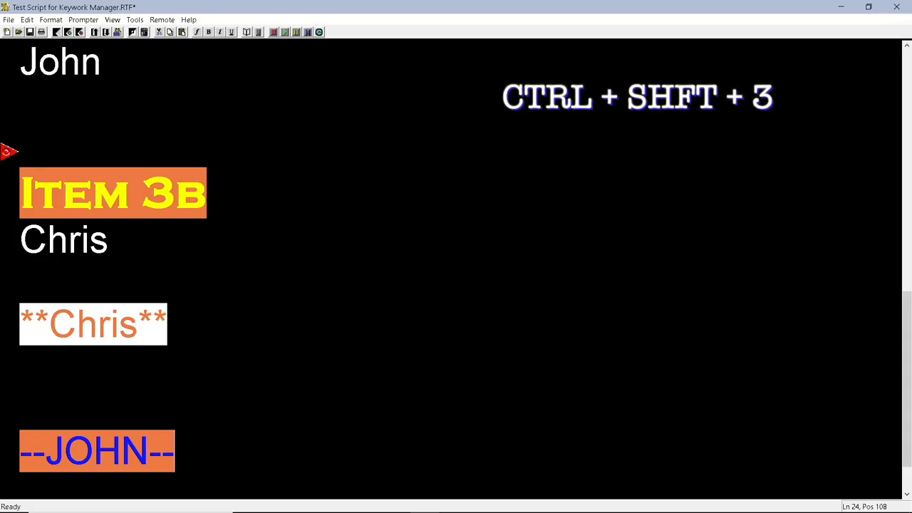
# Switch to File Explorer and examine the default KeyWord file in Documents\TeleScriptAVData\Keyword, closing the window when done
pyautogui.scroll(6, 455, 269)
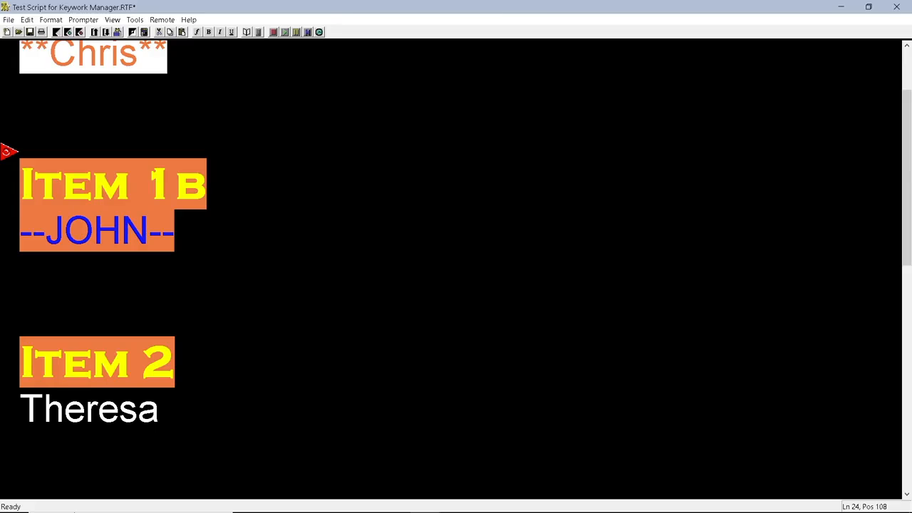
pyautogui.moveTo(75, 511)
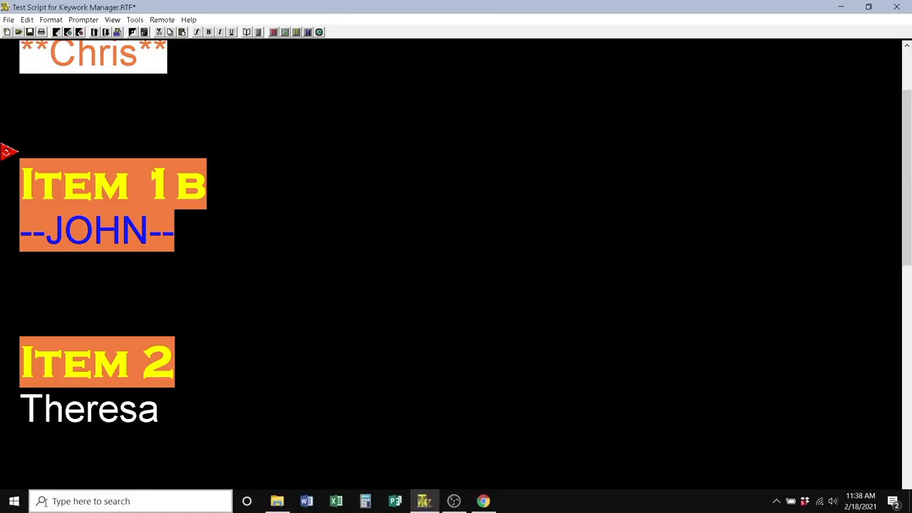
pyautogui.click(275, 502)
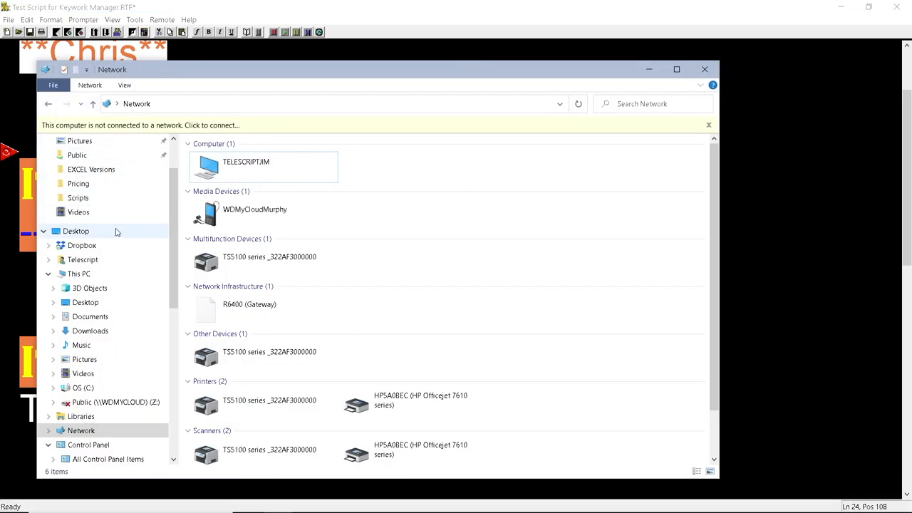
pyautogui.scroll(2, 117, 230)
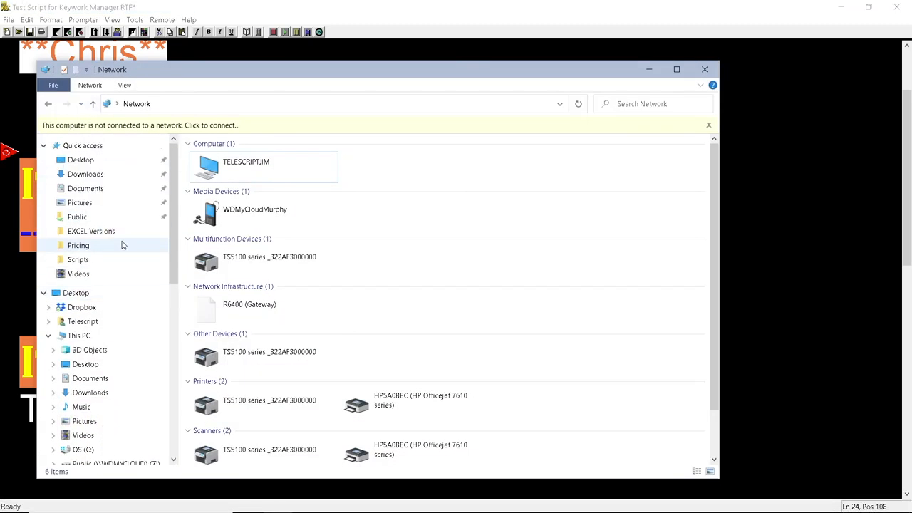
pyautogui.click(98, 191)
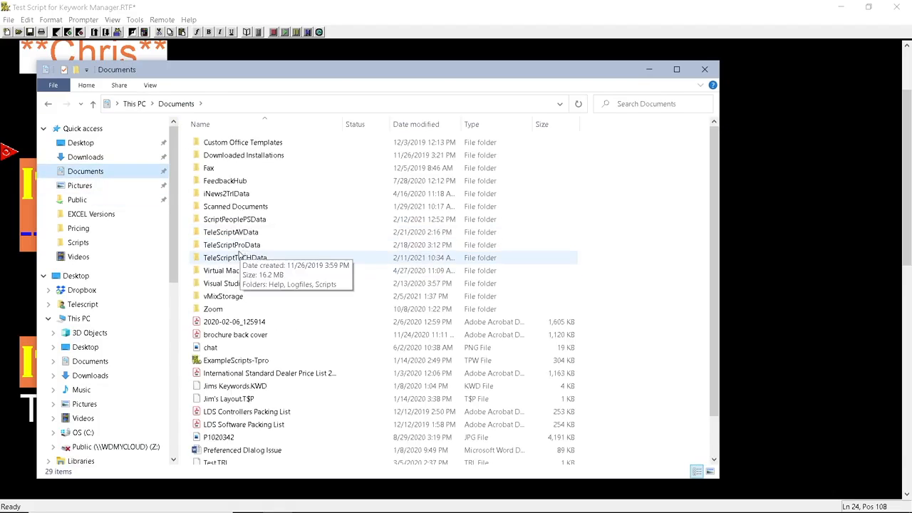
pyautogui.click(228, 235)
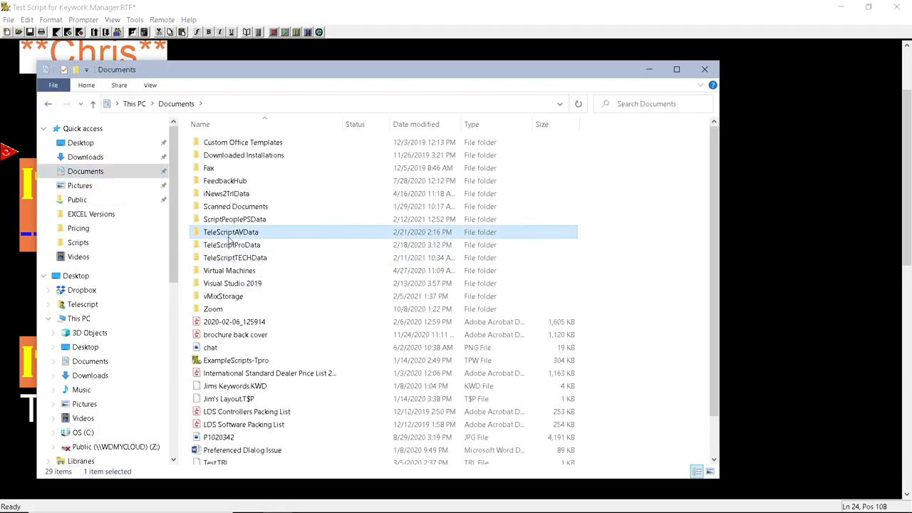
pyautogui.doubleClick(228, 235)
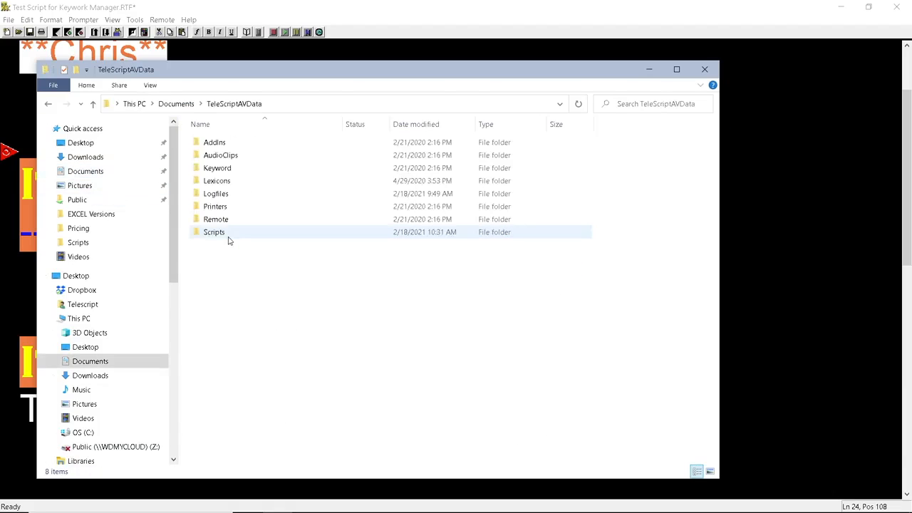
pyautogui.doubleClick(221, 170)
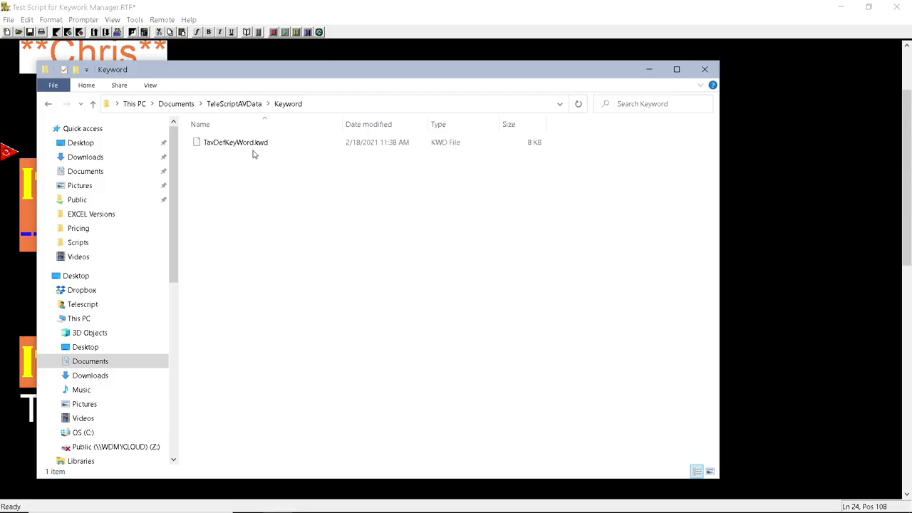
pyautogui.click(703, 69)
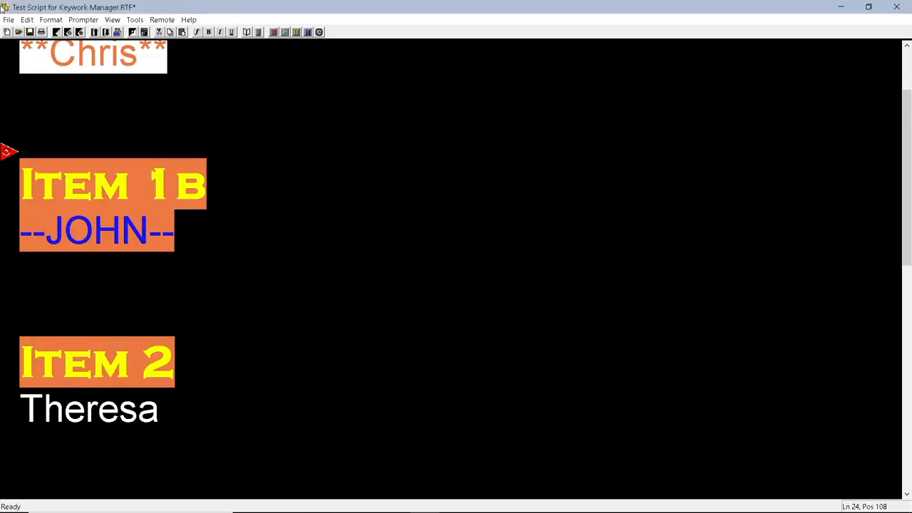
# Save the KeyWords from the KeyWord Manager as a new KWD file named "Johns Great Show" in the Scripts folder, and close the manager
pyautogui.click(8, 19)
pyautogui.moveTo(26, 19)
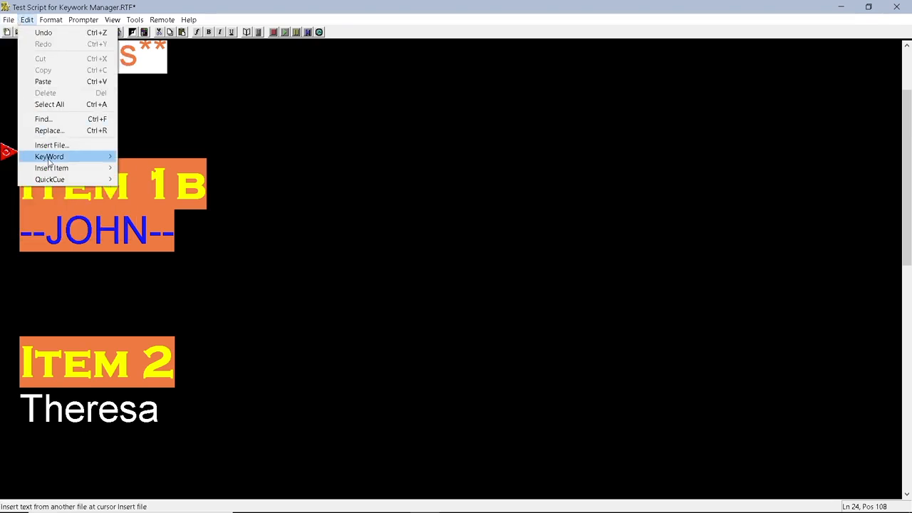
pyautogui.moveTo(48, 158)
pyautogui.click(139, 156)
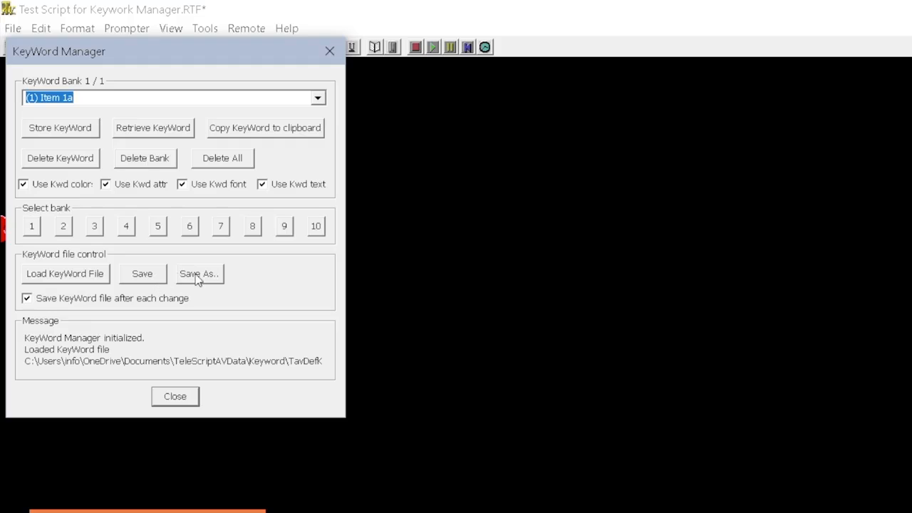
pyautogui.click(198, 275)
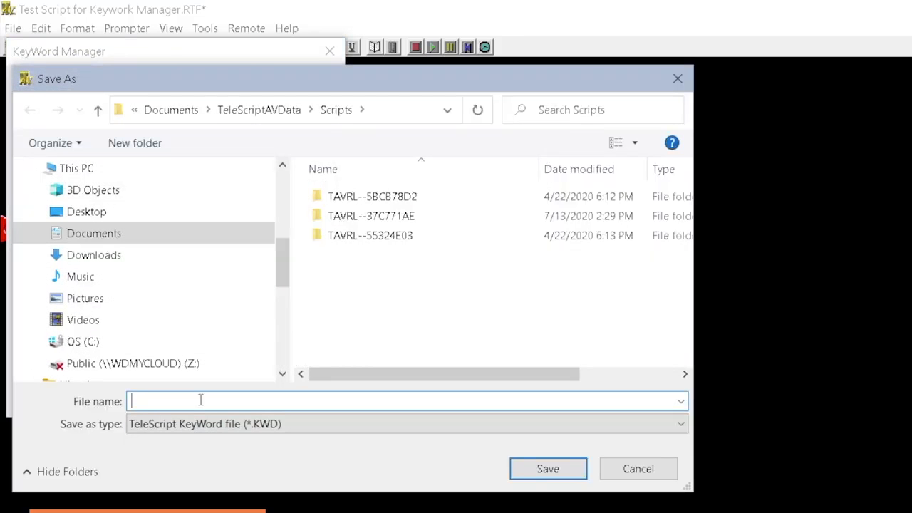
pyautogui.write('Johns Great SH')
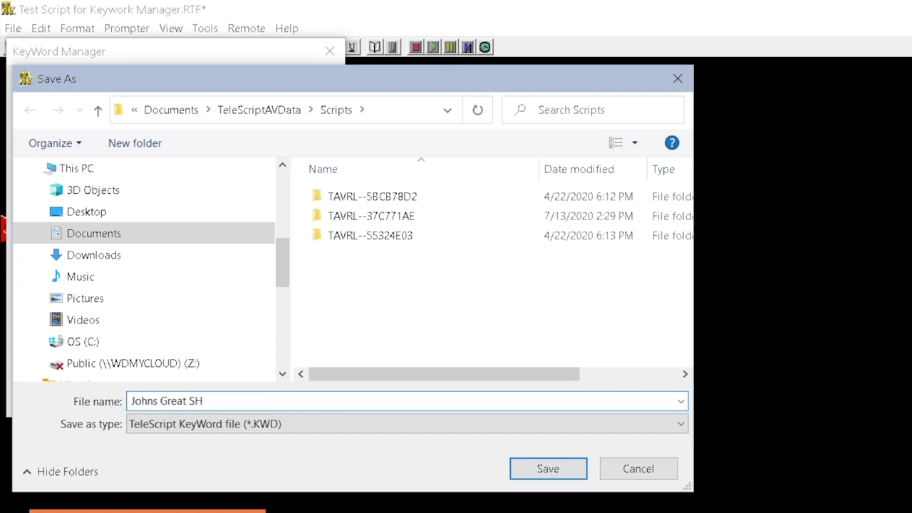
pyautogui.press('BackSpace')
pyautogui.write('how')
pyautogui.click(541, 468)
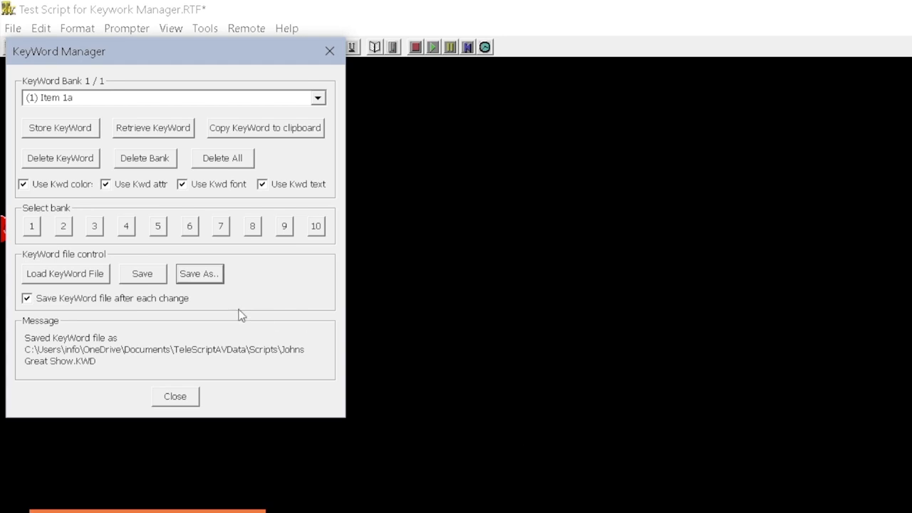
pyautogui.click(186, 401)
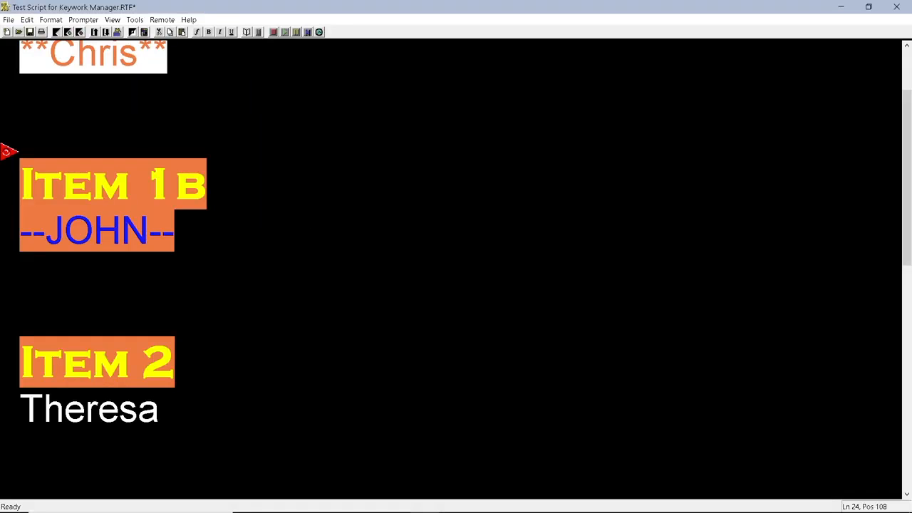